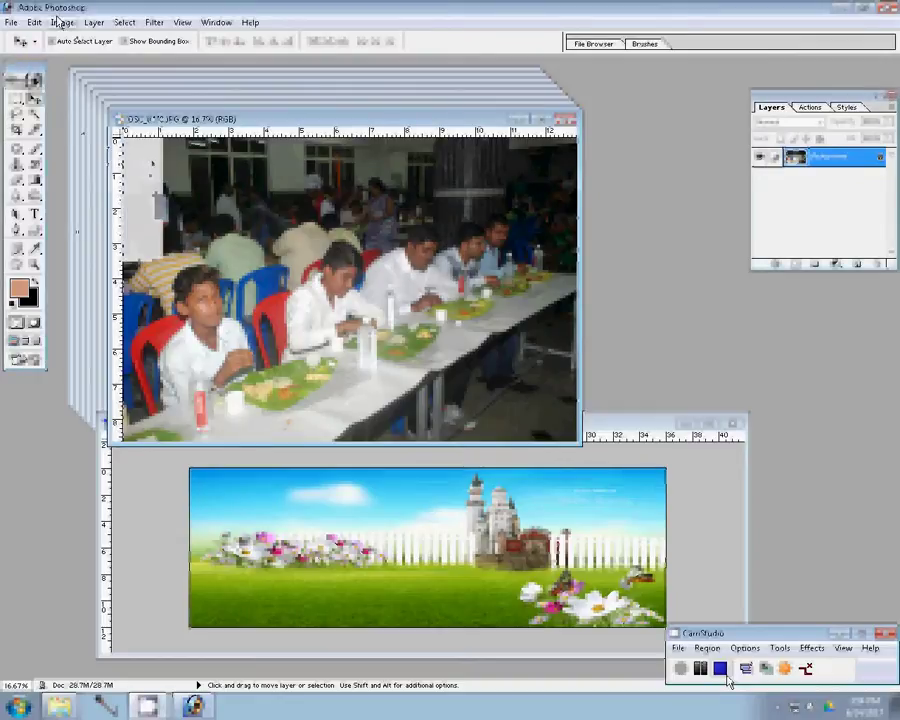
Resize the first dining photo to 2950 px wide and close it without saving.
{"action": "key", "text": "ctrl+alt+i"}
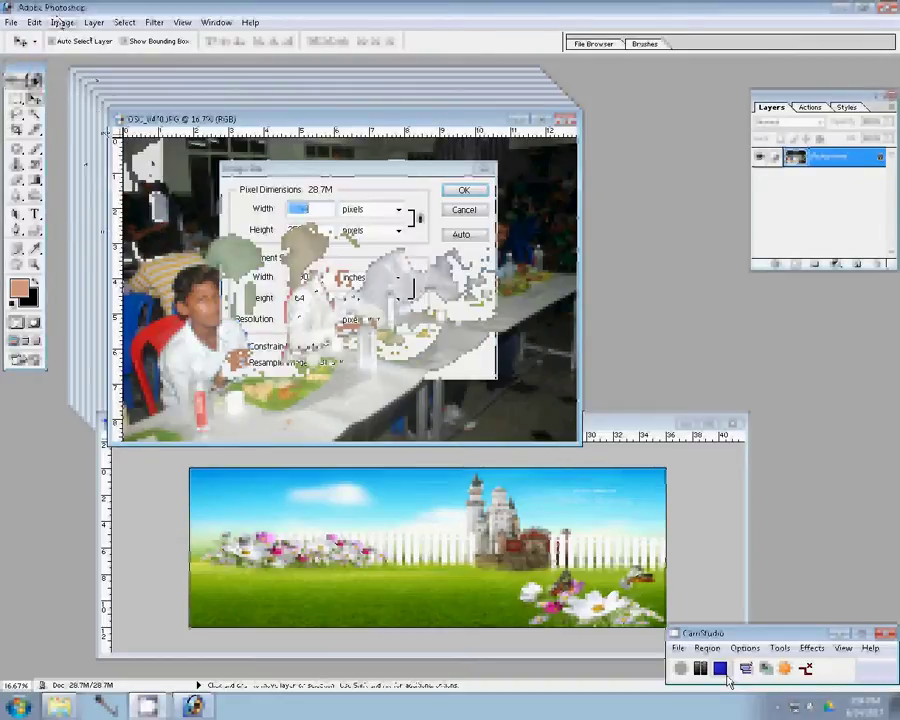
{"action": "type", "text": "2950"}
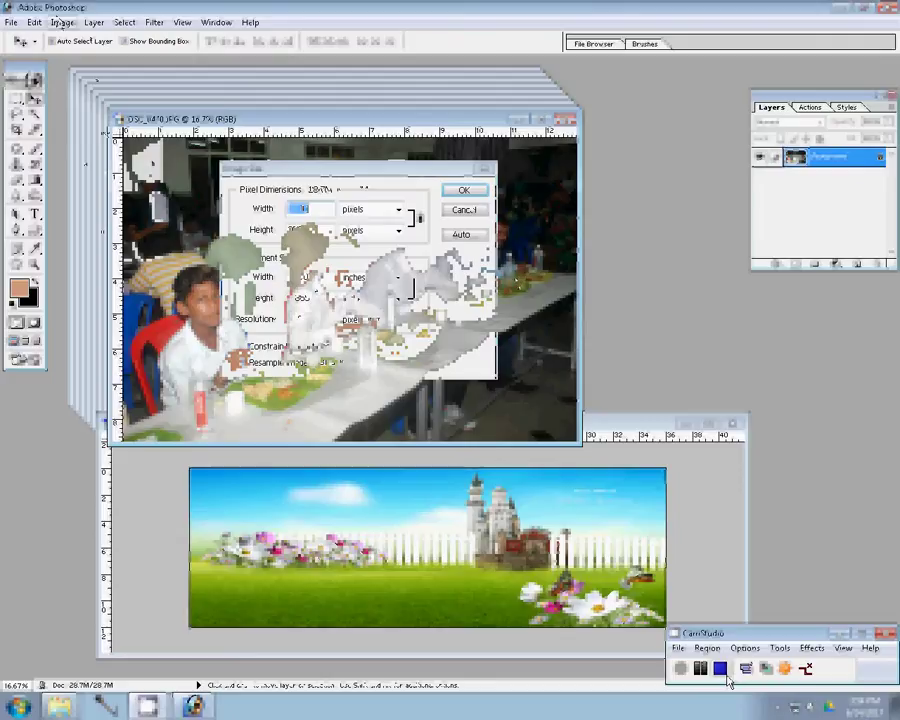
{"action": "key", "text": "Return"}
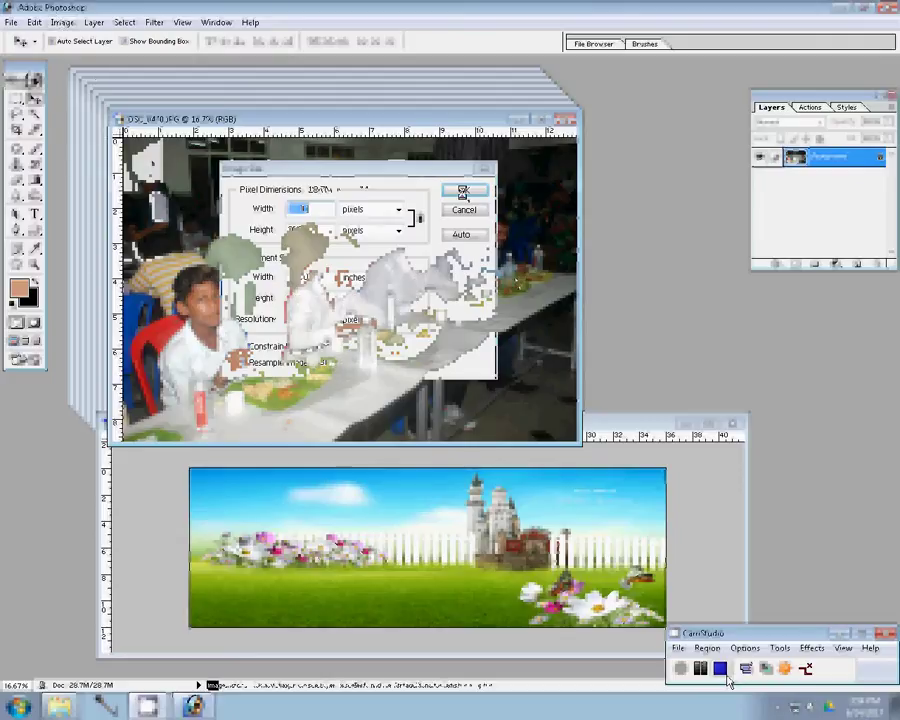
{"action": "left_click", "coordinate": [572, 504]}
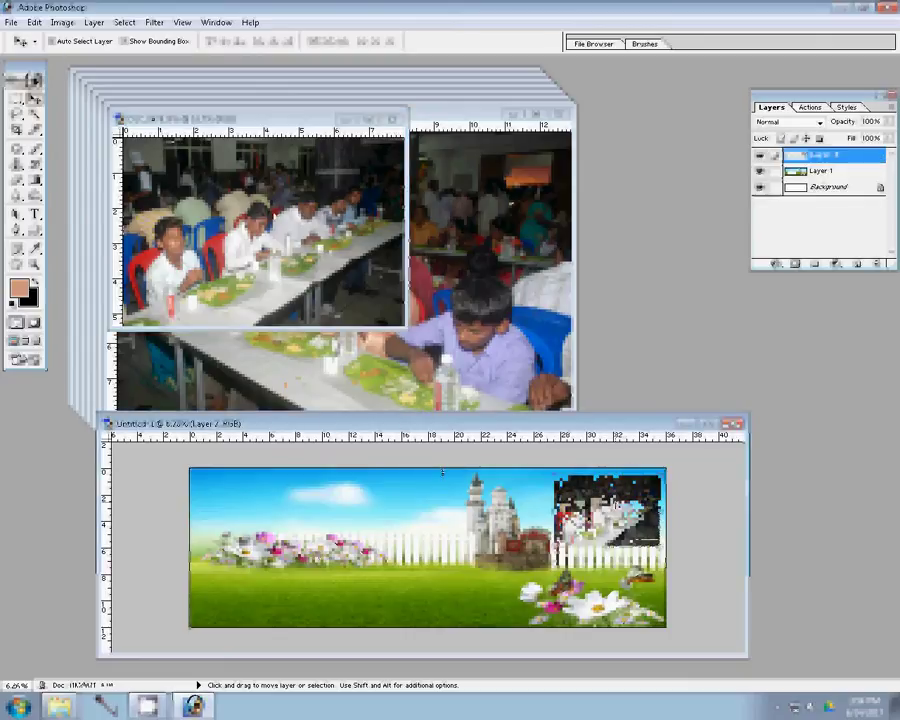
{"action": "left_click", "coordinate": [388, 121]}
{"action": "left_click", "coordinate": [388, 121]}
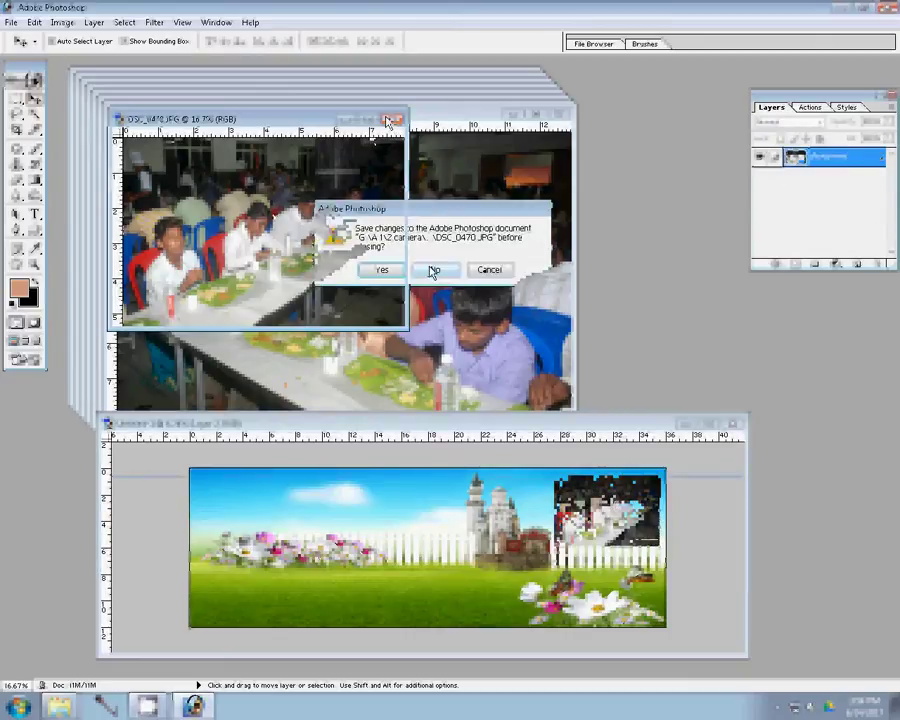
{"action": "left_click", "coordinate": [432, 266]}
Resize the group photo to 3955 px wide and place it in the banner's upper right.
{"action": "key", "text": "ctrl+alt+i"}
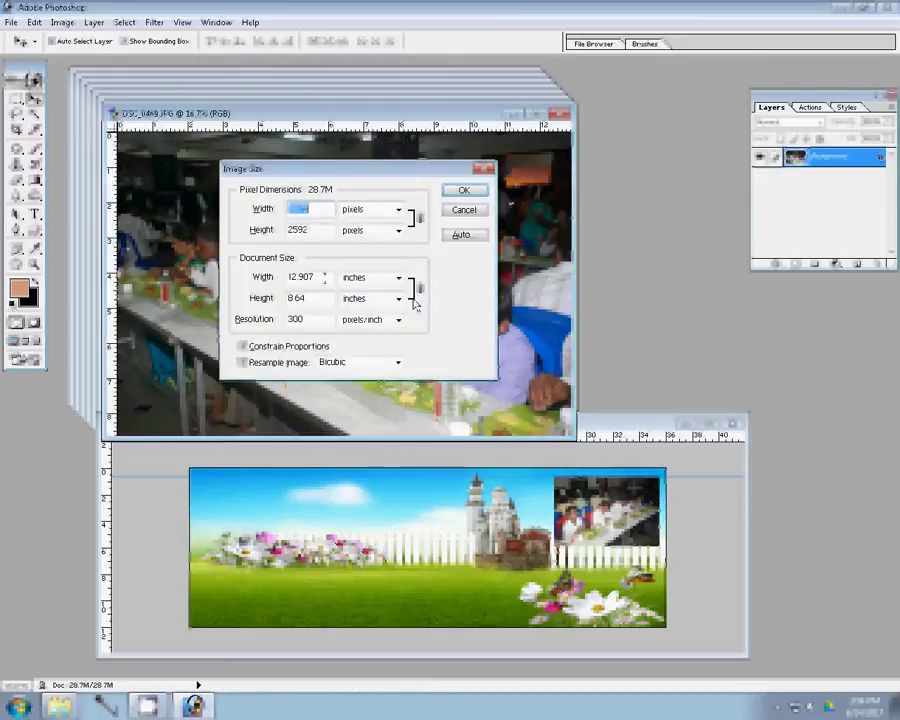
{"action": "type", "text": "3955"}
{"action": "left_click", "coordinate": [466, 192]}
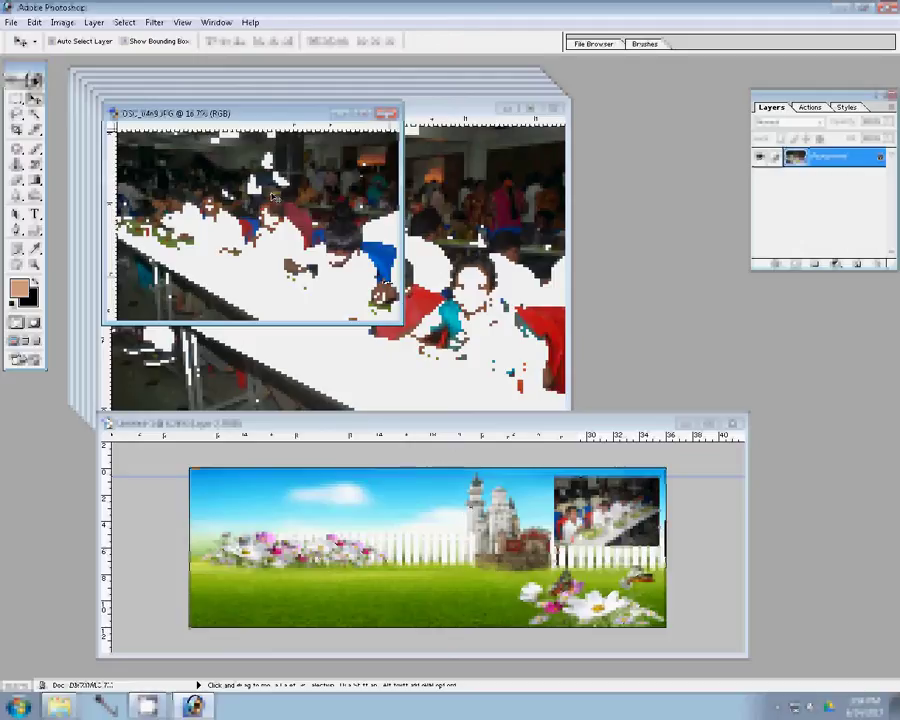
{"action": "left_click_drag", "start_coordinate": [471, 466], "coordinate": [411, 505]}
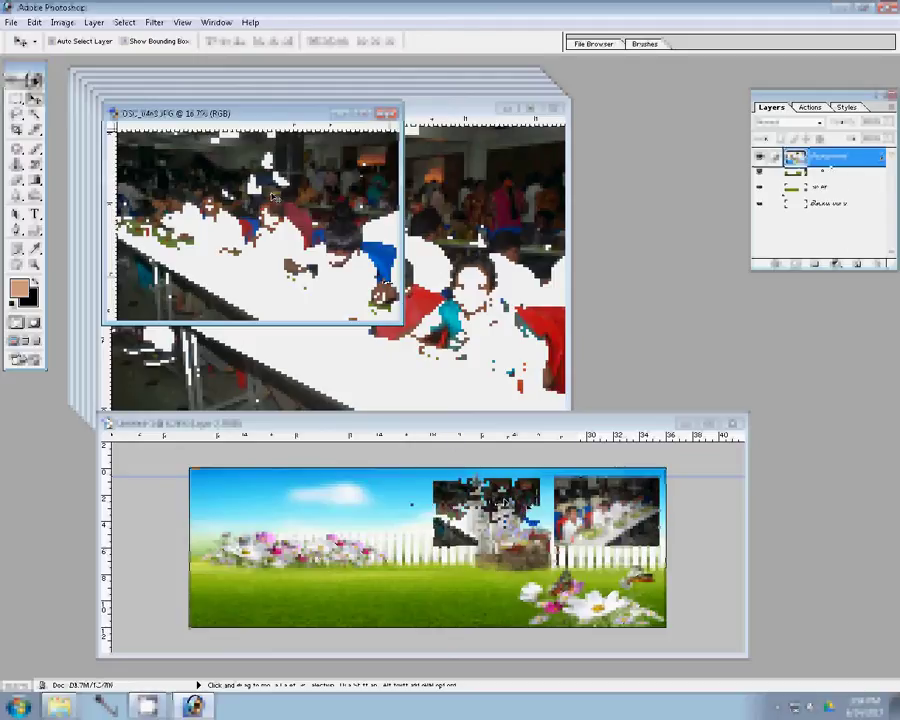
Close DSC_0469 unsaved and place the next photo, size unchanged, at the banner's upper left.
{"action": "left_click", "coordinate": [390, 114]}
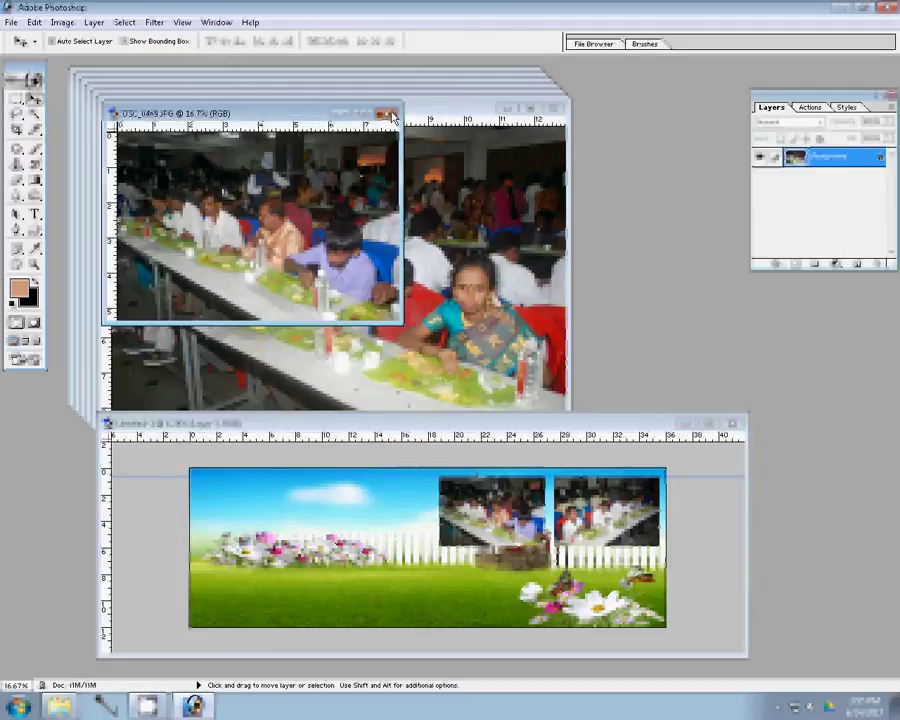
{"action": "left_click", "coordinate": [440, 271]}
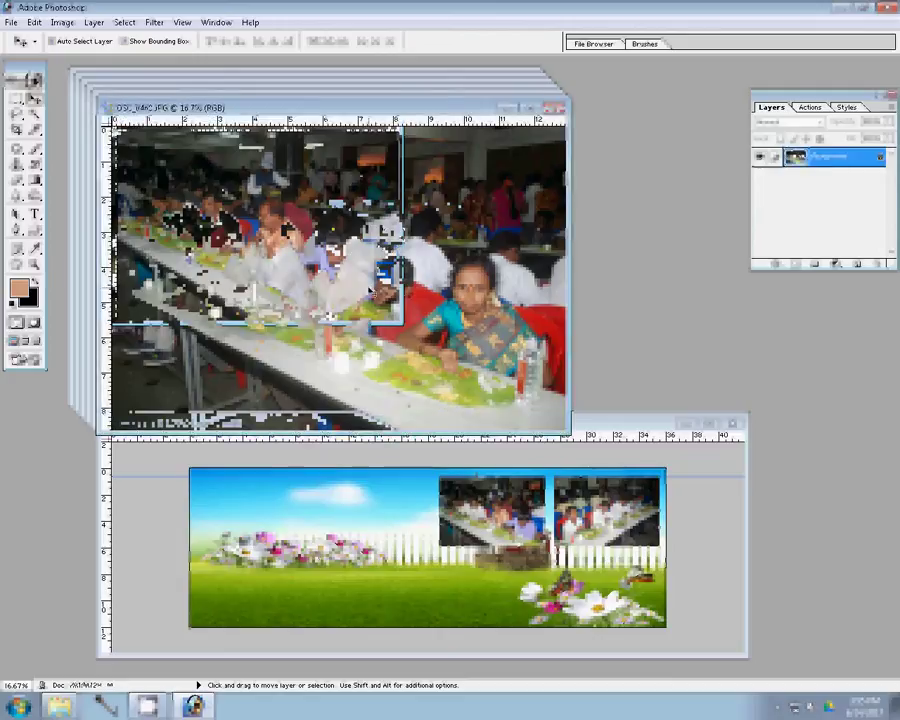
{"action": "key", "text": "ctrl+alt+i"}
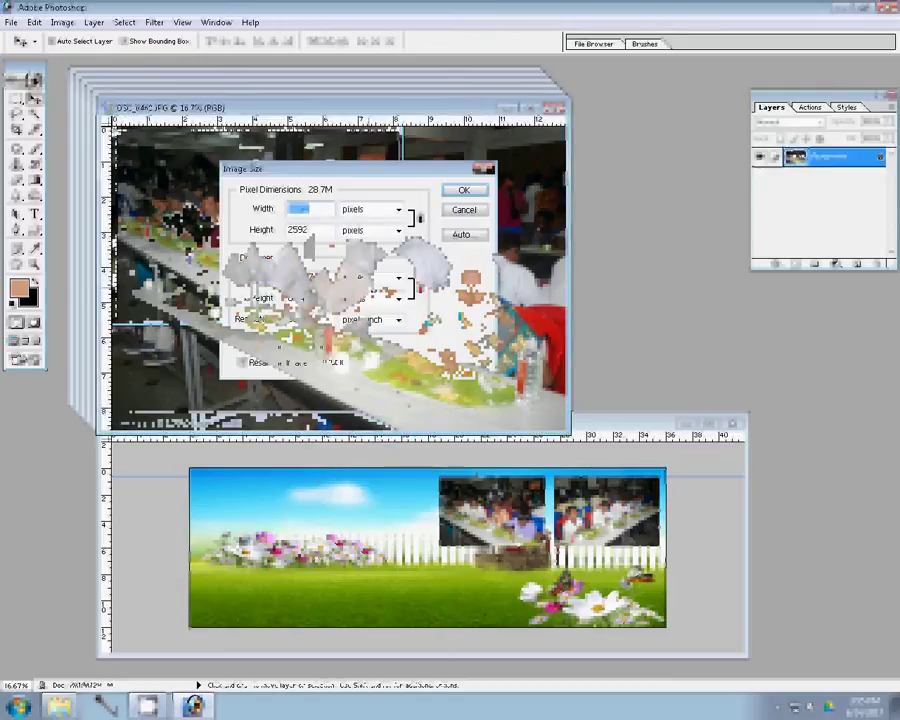
{"action": "left_click", "coordinate": [476, 192]}
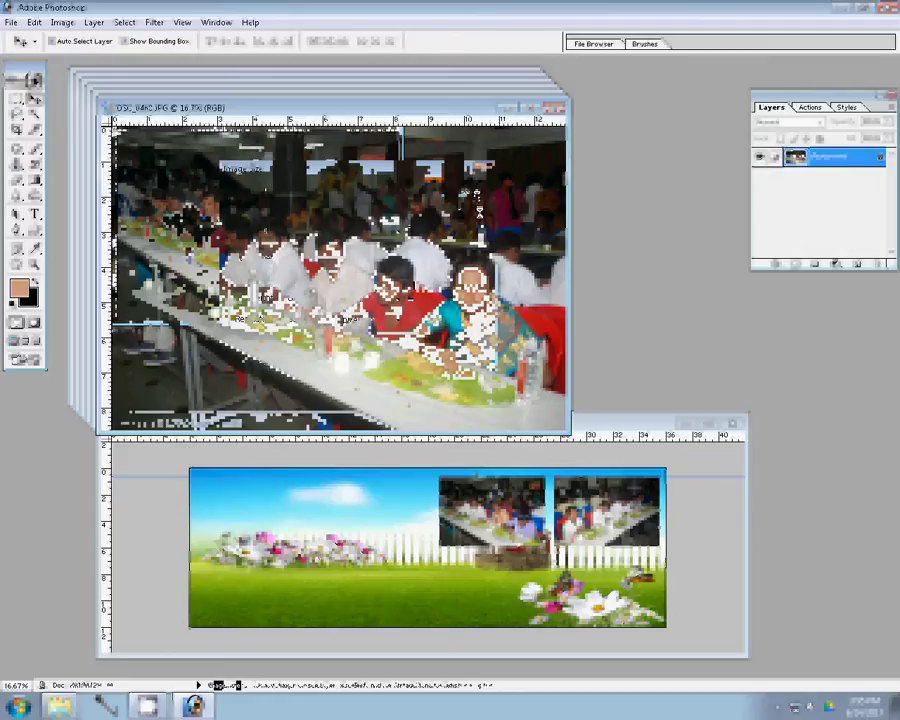
{"action": "left_click_drag", "start_coordinate": [476, 192], "coordinate": [200, 145]}
{"action": "left_click_drag", "start_coordinate": [374, 248], "coordinate": [425, 530]}
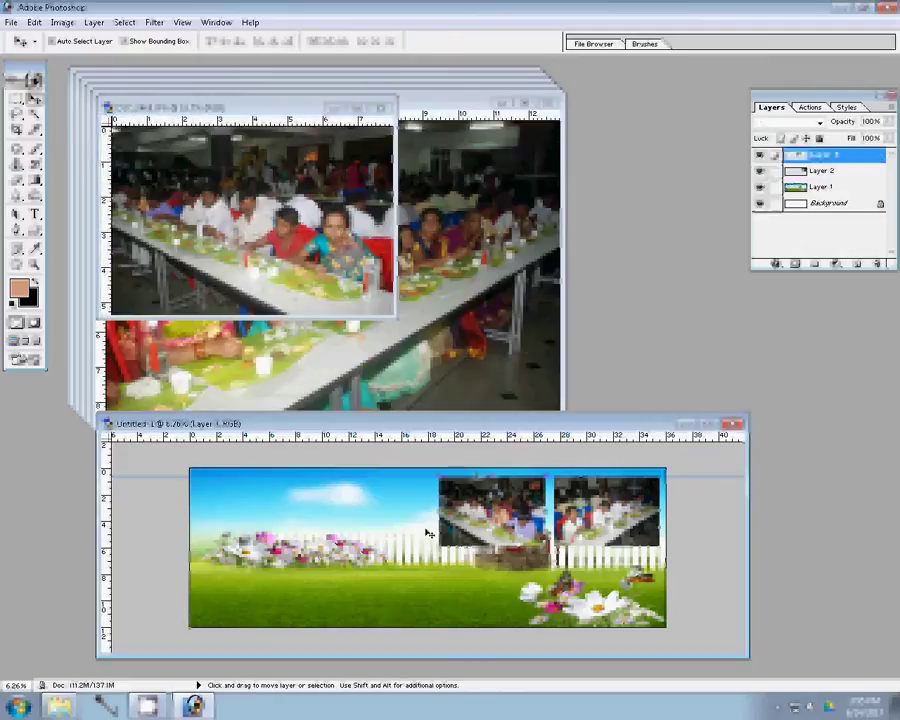
{"action": "left_click_drag", "start_coordinate": [320, 511], "coordinate": [261, 500]}
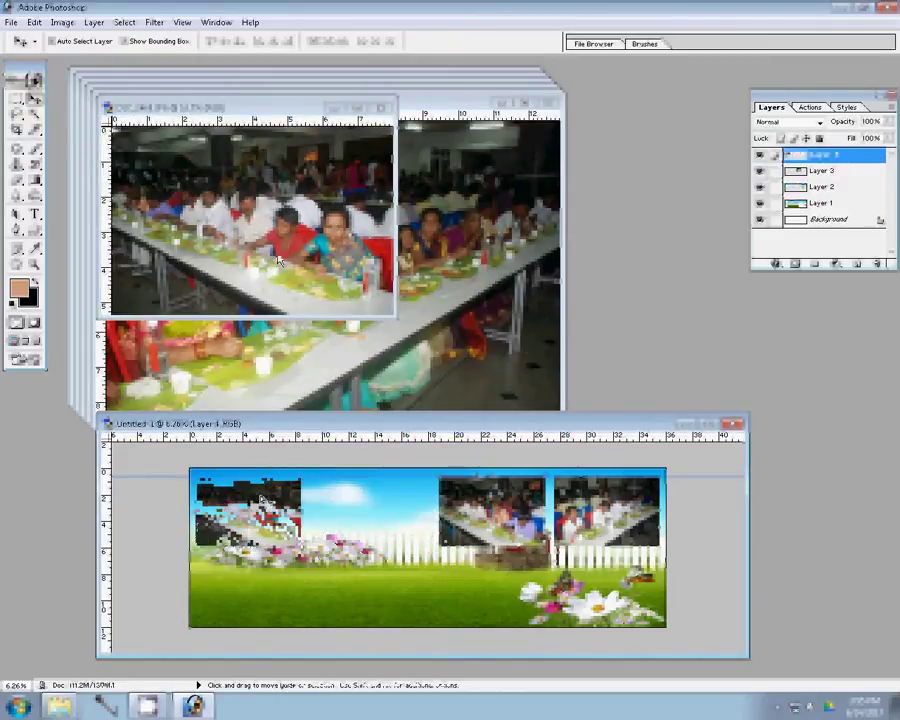
Close DSC_0468 unsaved, resize DSC_0467 to 2400 px, and place it second in the top row.
{"action": "left_click", "coordinate": [366, 112]}
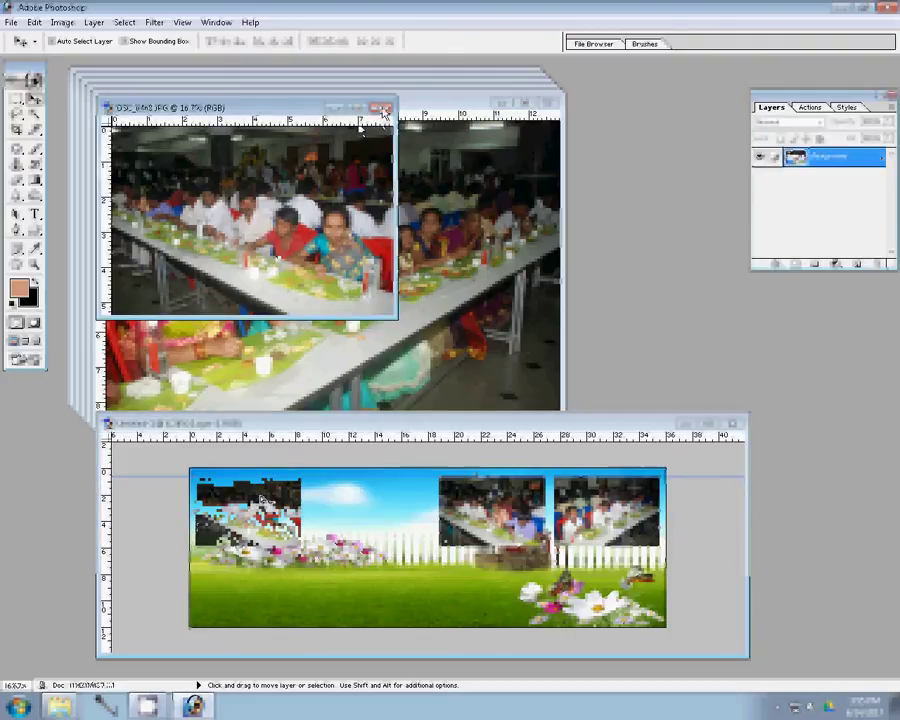
{"action": "left_click", "coordinate": [381, 108]}
{"action": "left_click", "coordinate": [426, 276]}
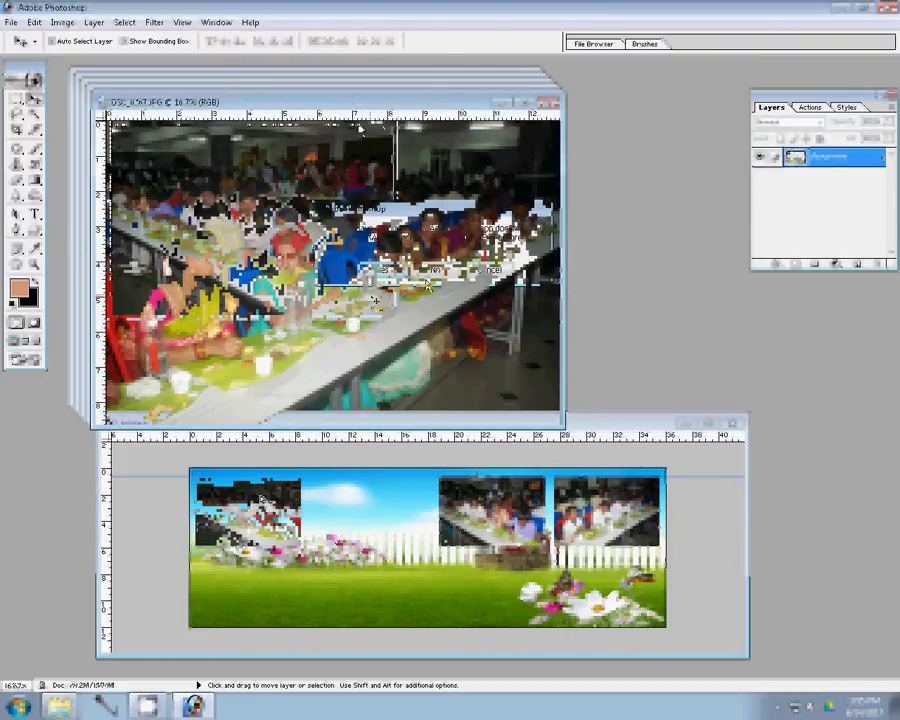
{"action": "key", "text": "ctrl+alt+i"}
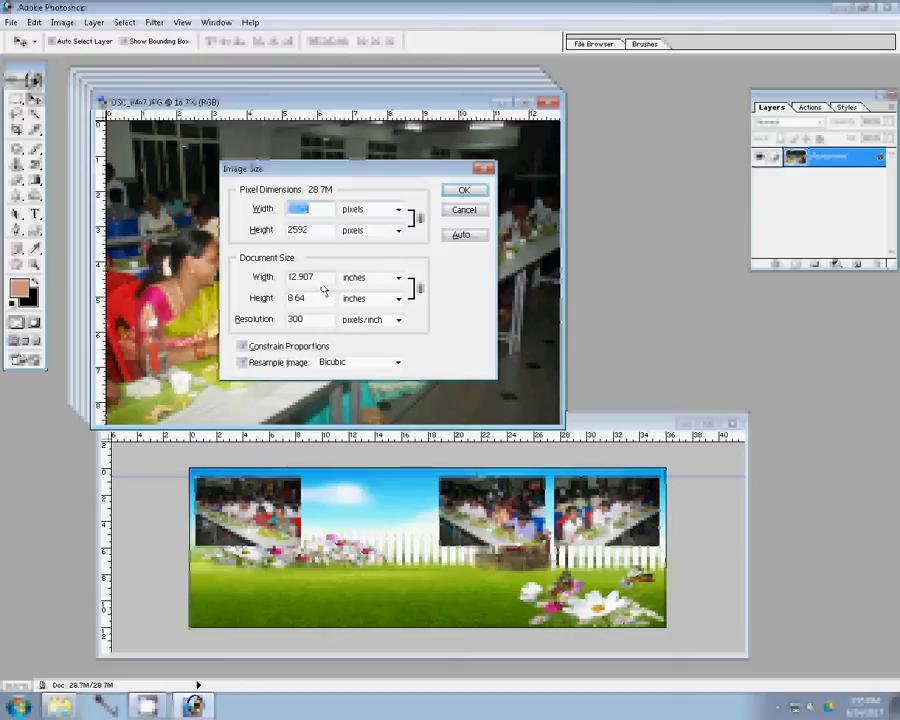
{"action": "type", "text": "2400"}
{"action": "left_click", "coordinate": [463, 190]}
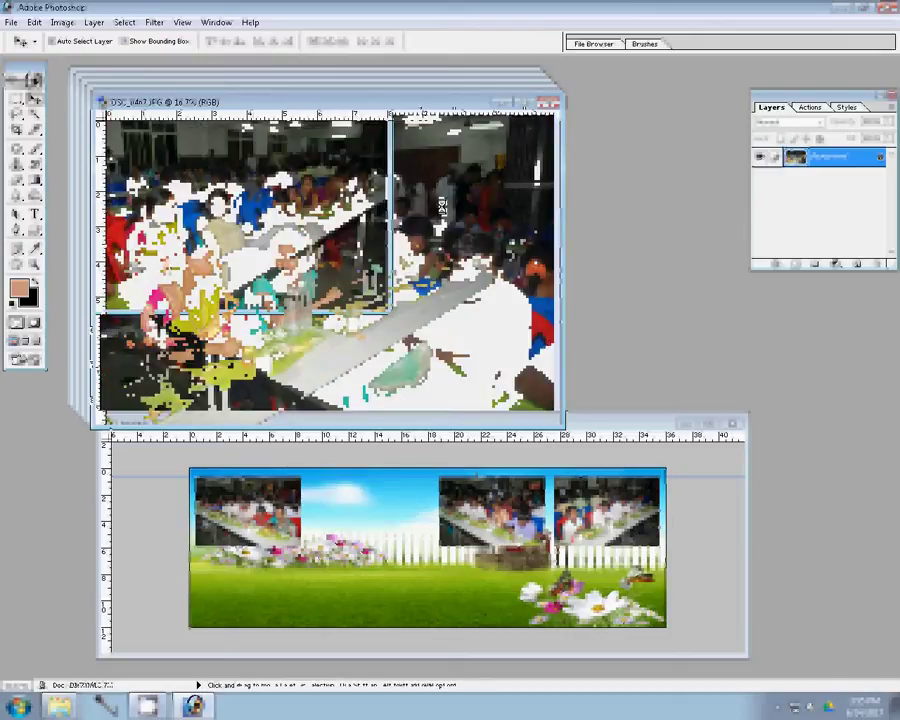
{"action": "left_click", "coordinate": [385, 490]}
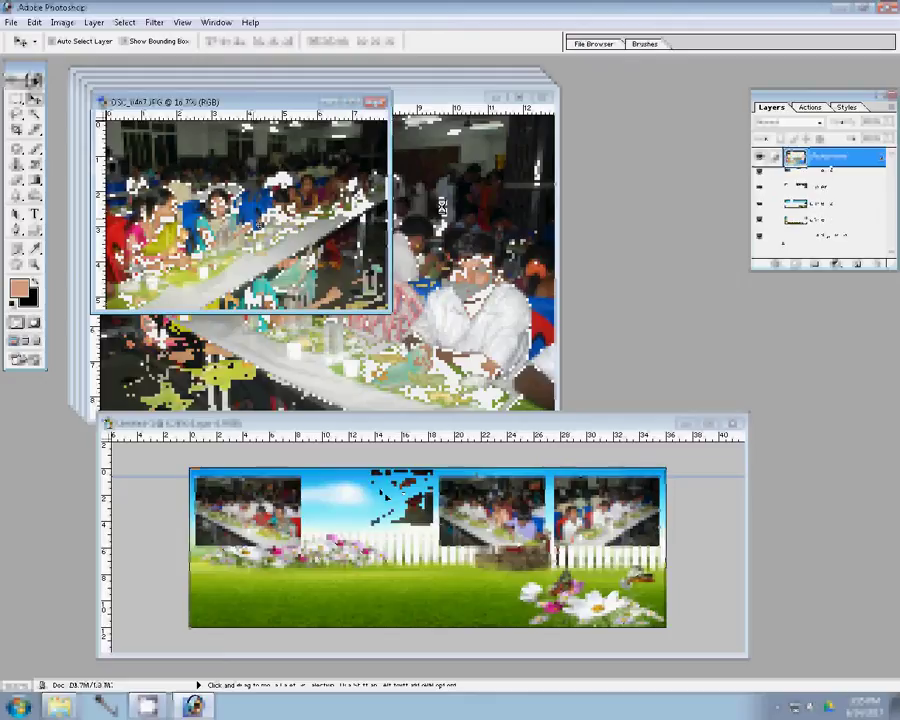
{"action": "left_click_drag", "start_coordinate": [385, 490], "coordinate": [368, 513]}
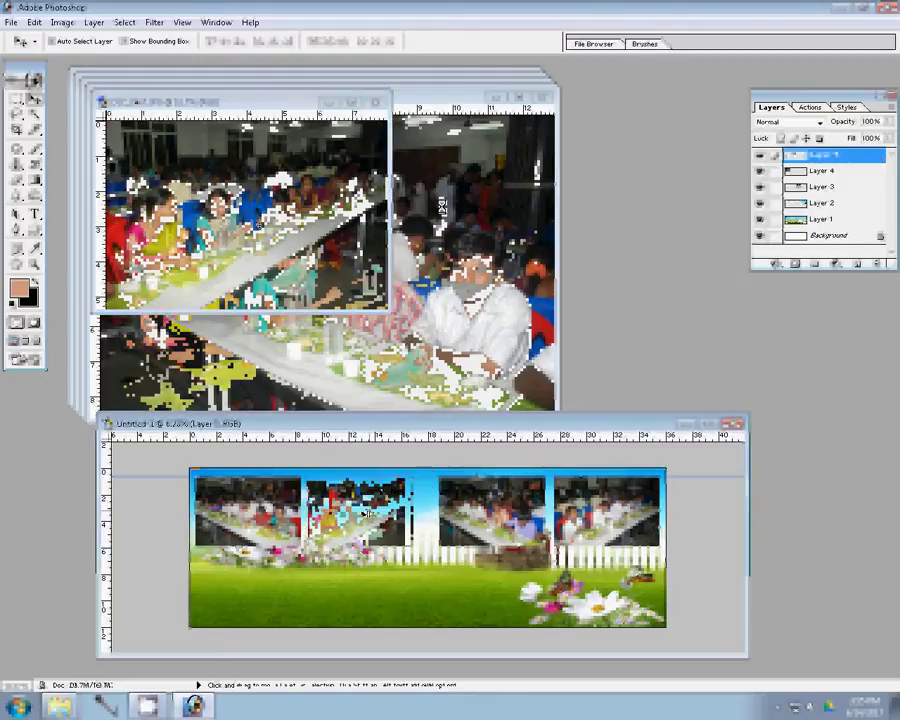
Resize the next photo to 8 inches wide and place it at the banner's bottom-left below the top row.
{"action": "left_click", "coordinate": [375, 102]}
{"action": "left_click", "coordinate": [430, 383]}
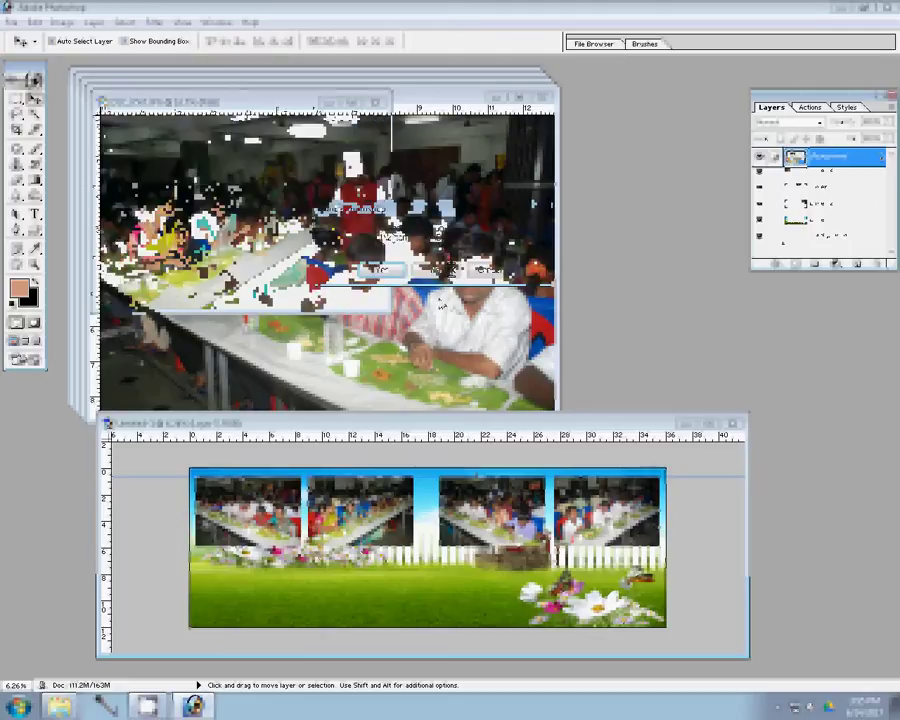
{"action": "key", "text": "ctrl+alt+i"}
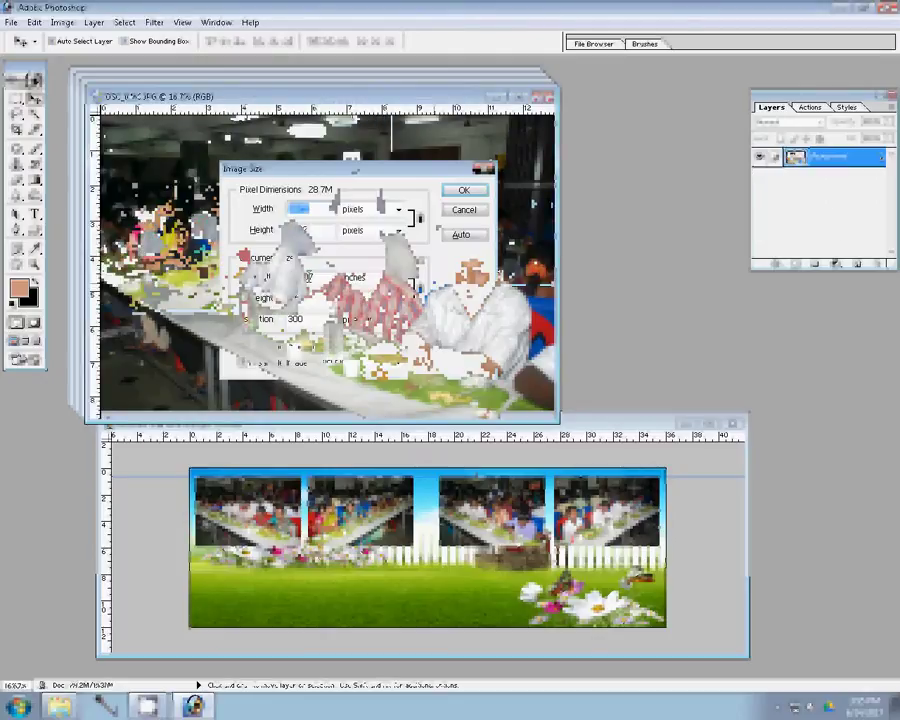
{"action": "double_click", "coordinate": [305, 277]}
{"action": "type", "text": "8"}
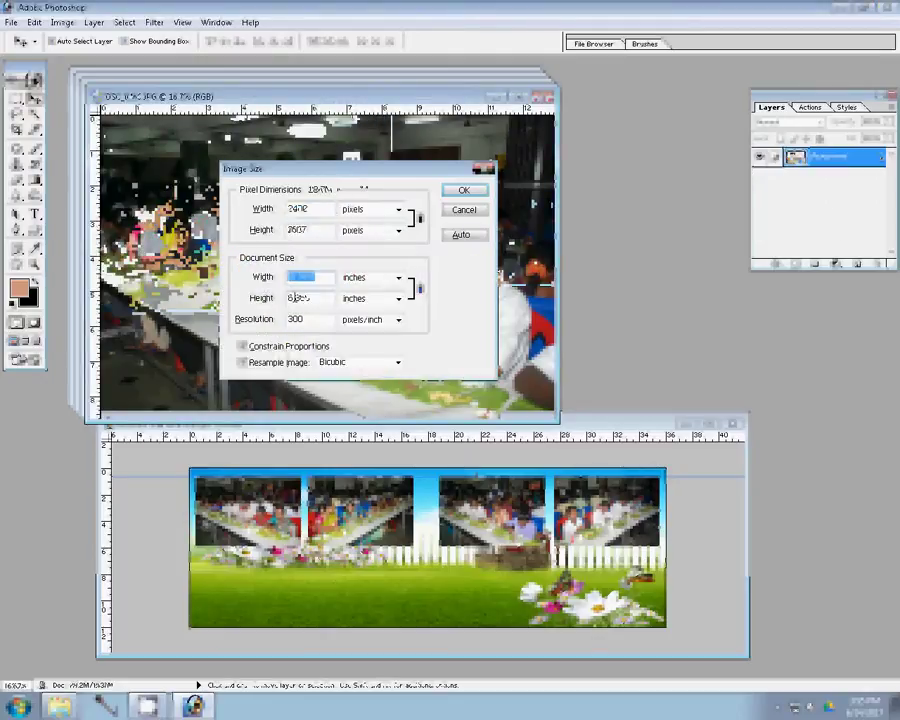
{"action": "left_click", "coordinate": [477, 193]}
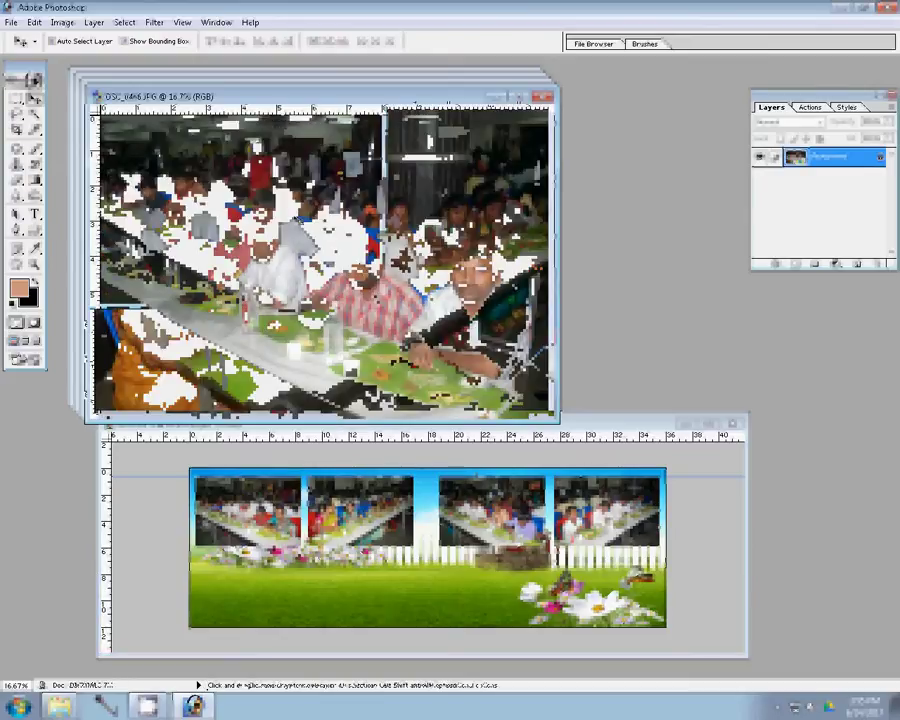
{"action": "left_click_drag", "start_coordinate": [300, 250], "coordinate": [250, 575]}
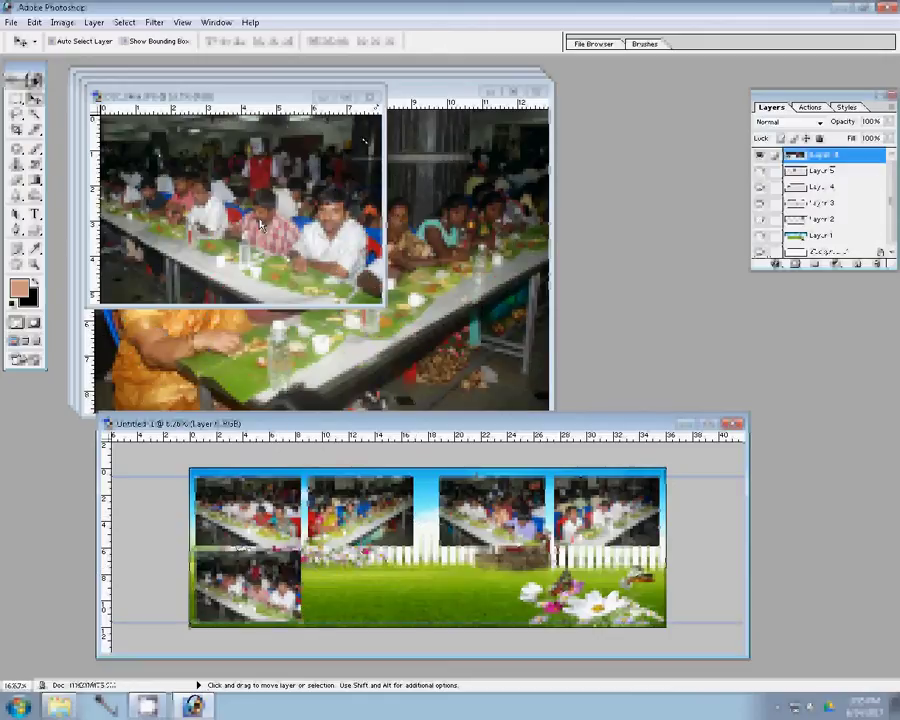
{"action": "left_click_drag", "start_coordinate": [262, 225], "coordinate": [262, 228]}
{"action": "key", "text": "ctrl+w"}
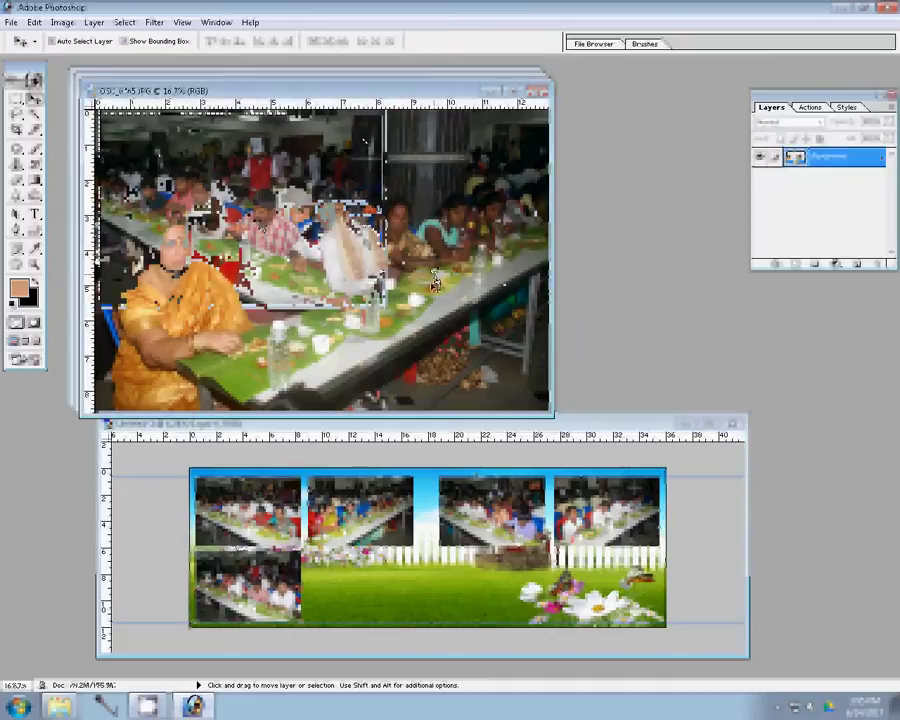
Place DSC_0465, size confirmed, in the bottom row as Layer 7 and close its source window.
{"action": "key", "text": "ctrl+alt+i"}
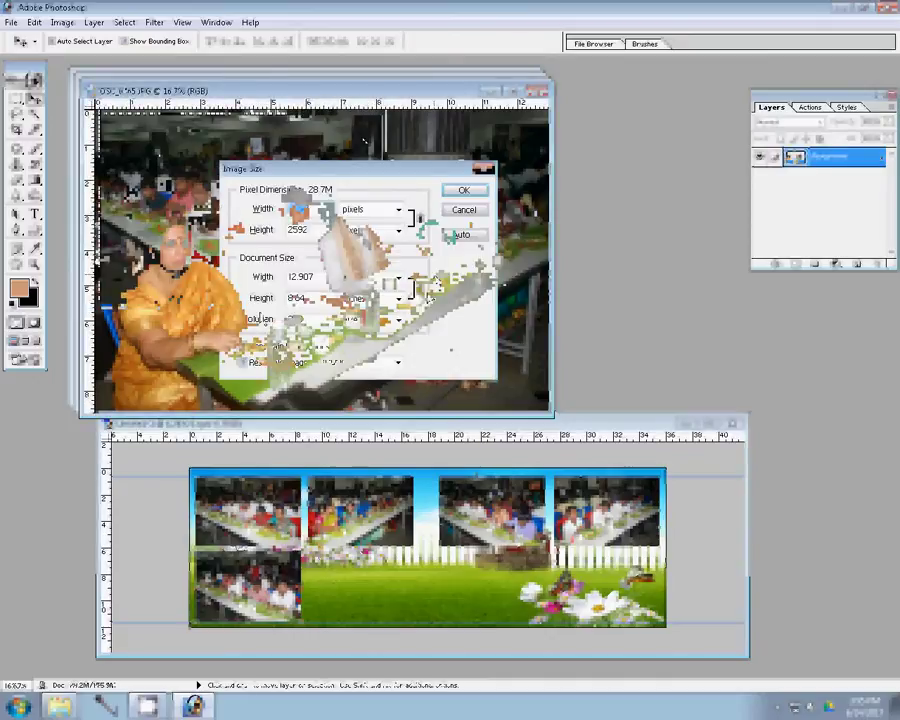
{"action": "left_click", "coordinate": [458, 190]}
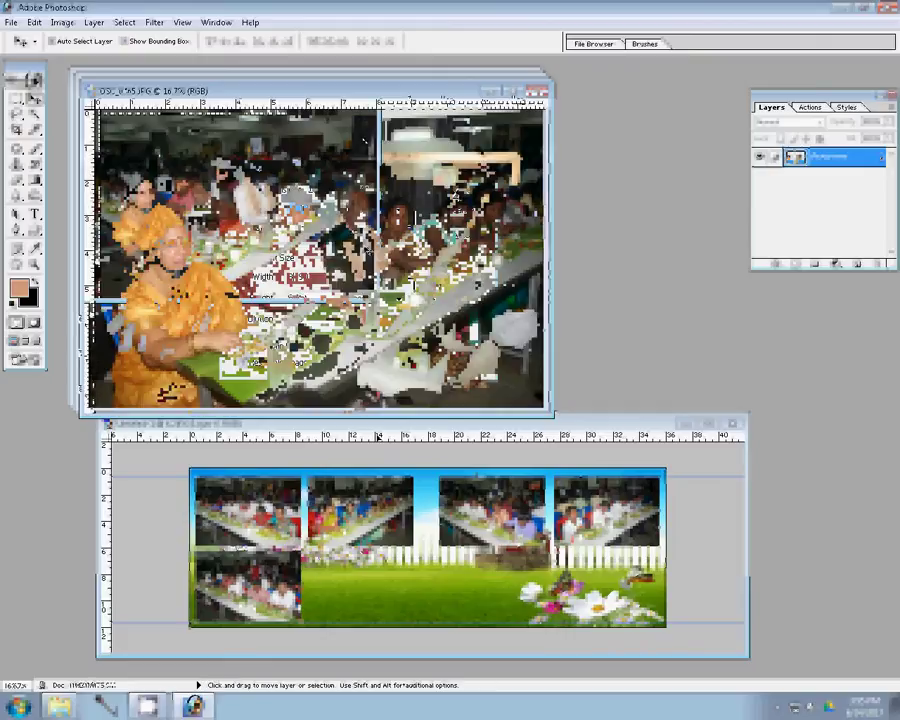
{"action": "left_click_drag", "start_coordinate": [328, 592], "coordinate": [330, 593]}
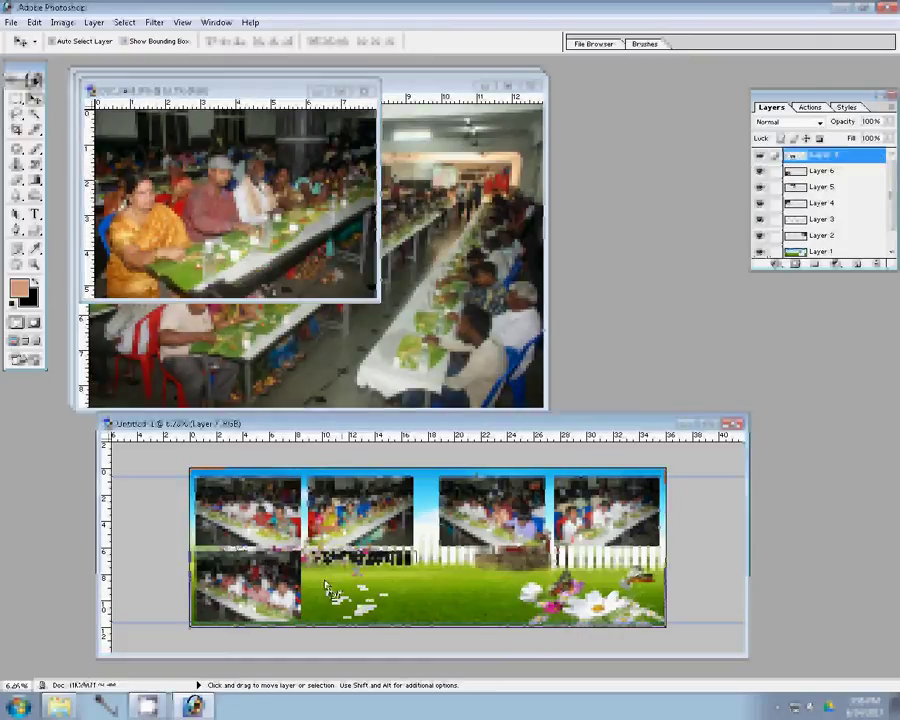
{"action": "left_click", "coordinate": [195, 203]}
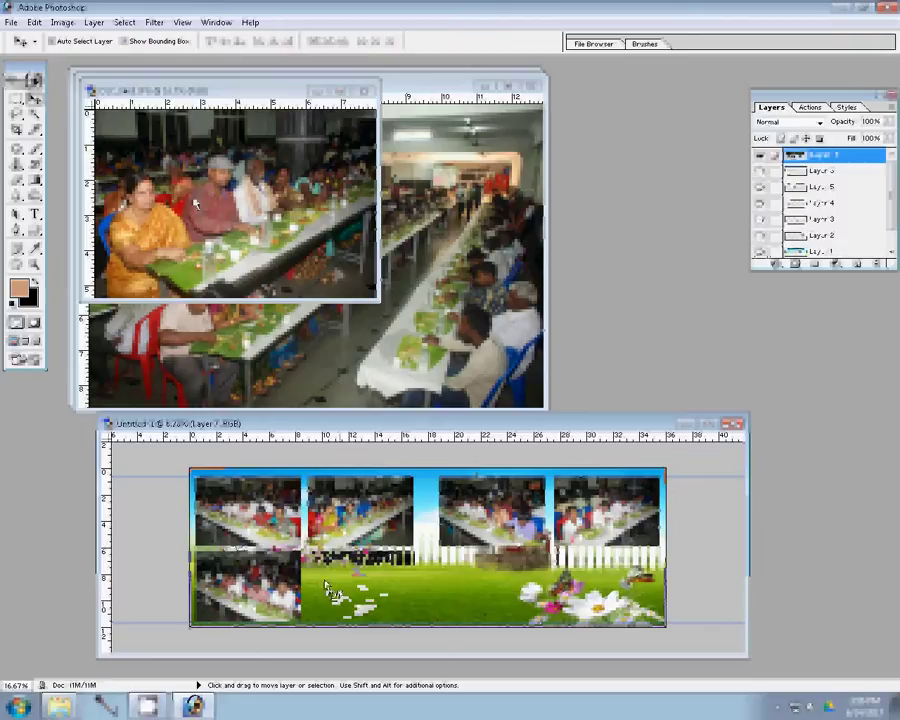
{"action": "key", "text": "ctrl+w"}
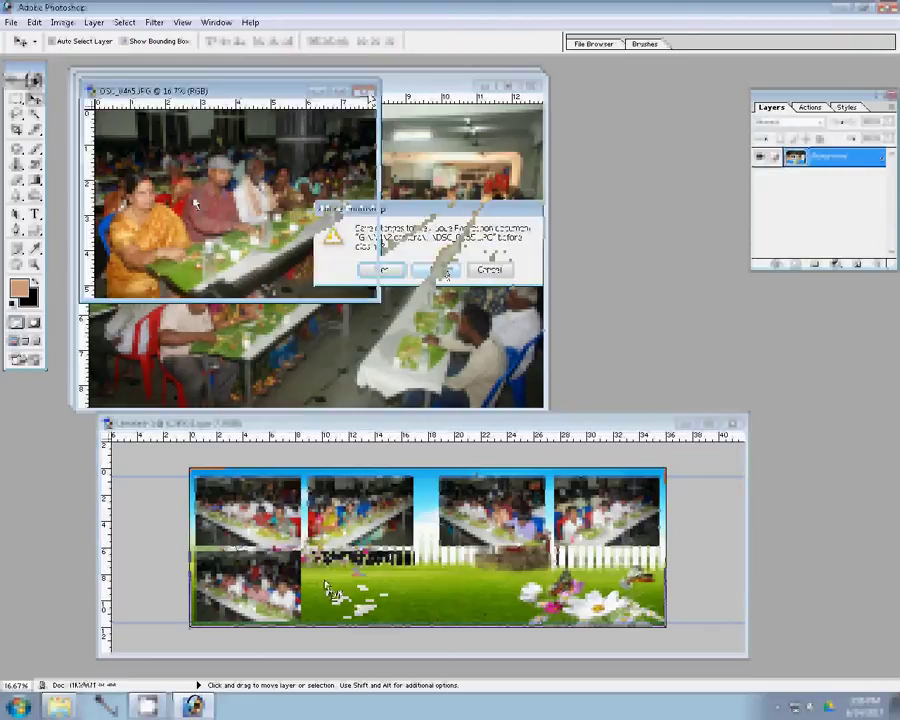
Resize DSC_0457 to 24.93 inches wide, place it as Layer 8, and close the source unsaved.
{"action": "key", "text": "n"}
{"action": "key", "text": "ctrl+alt+i"}
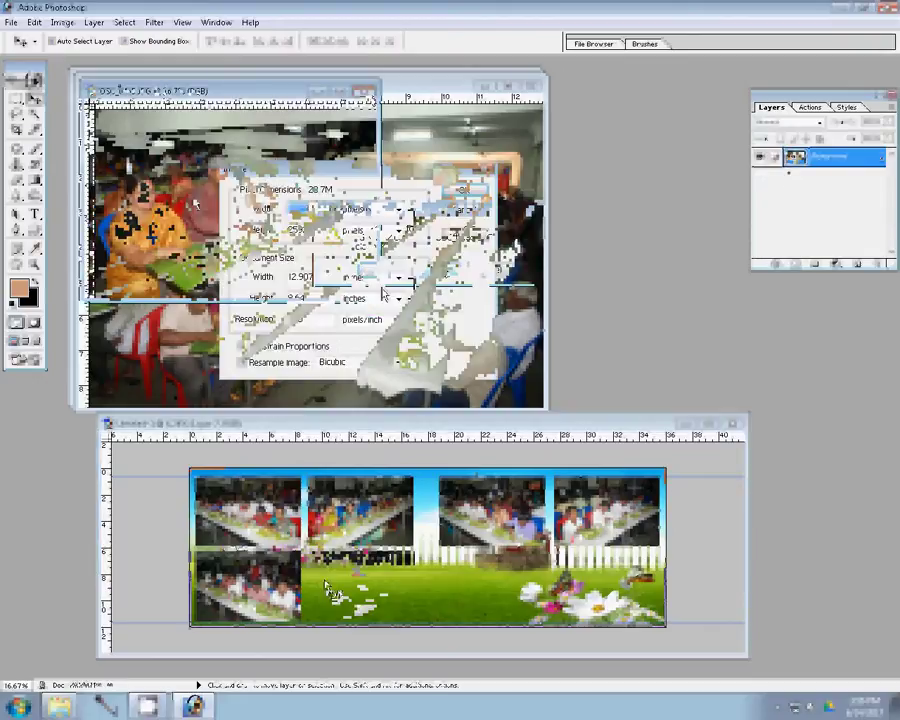
{"action": "double_click", "coordinate": [322, 277]}
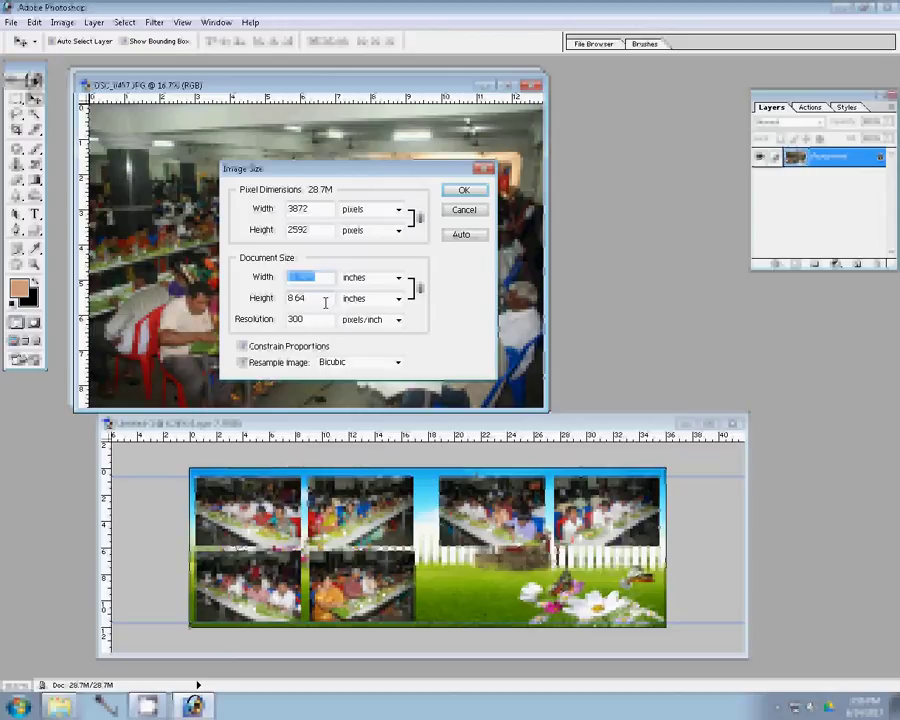
{"action": "type", "text": "24.93"}
{"action": "left_click", "coordinate": [458, 189]}
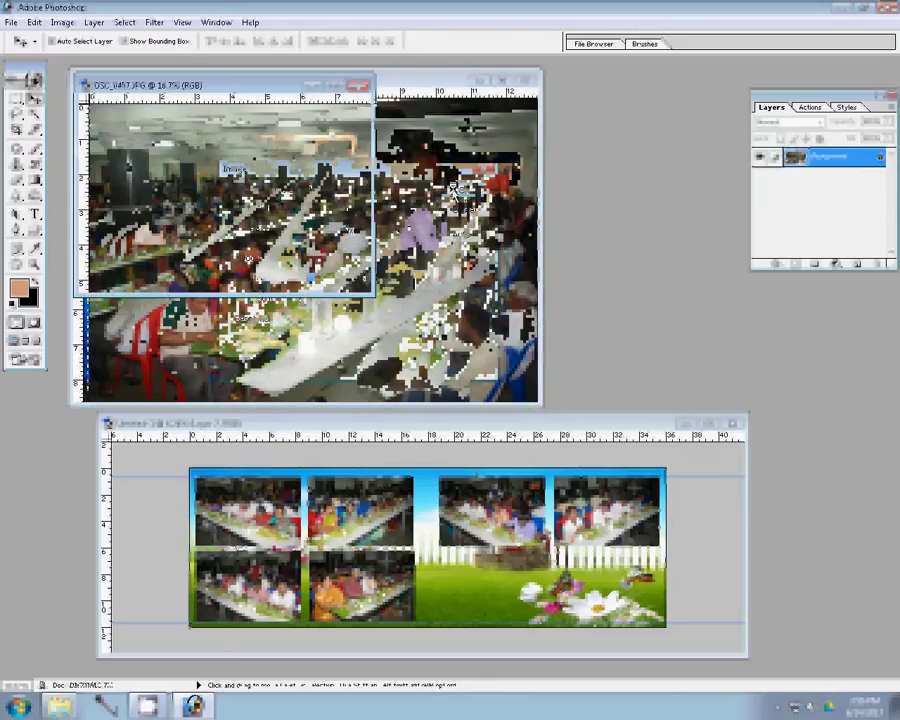
{"action": "left_click_drag", "start_coordinate": [546, 568], "coordinate": [548, 565]}
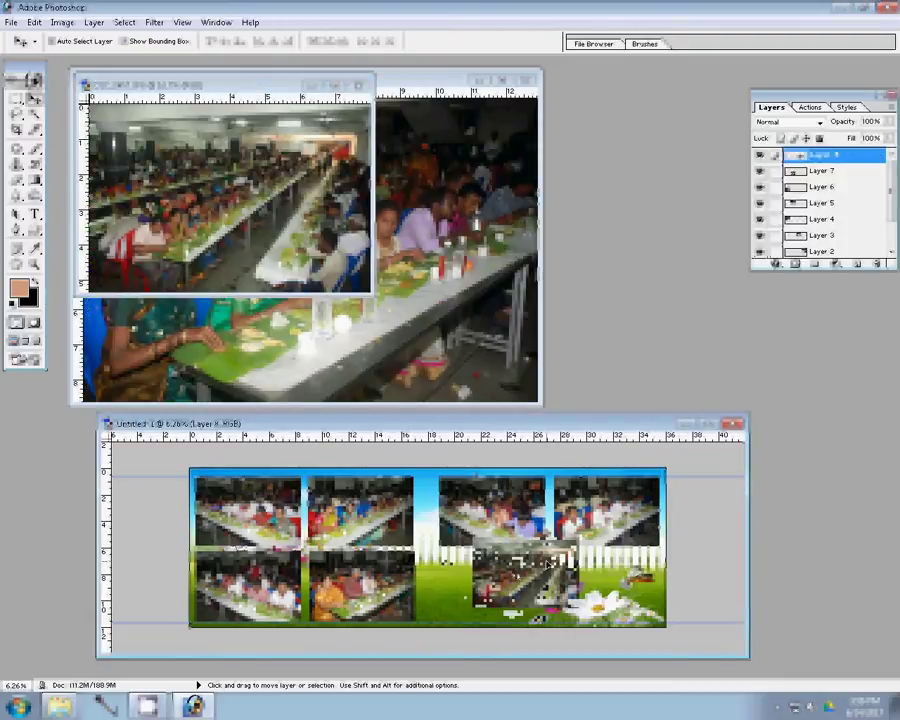
{"action": "left_click", "coordinate": [366, 85]}
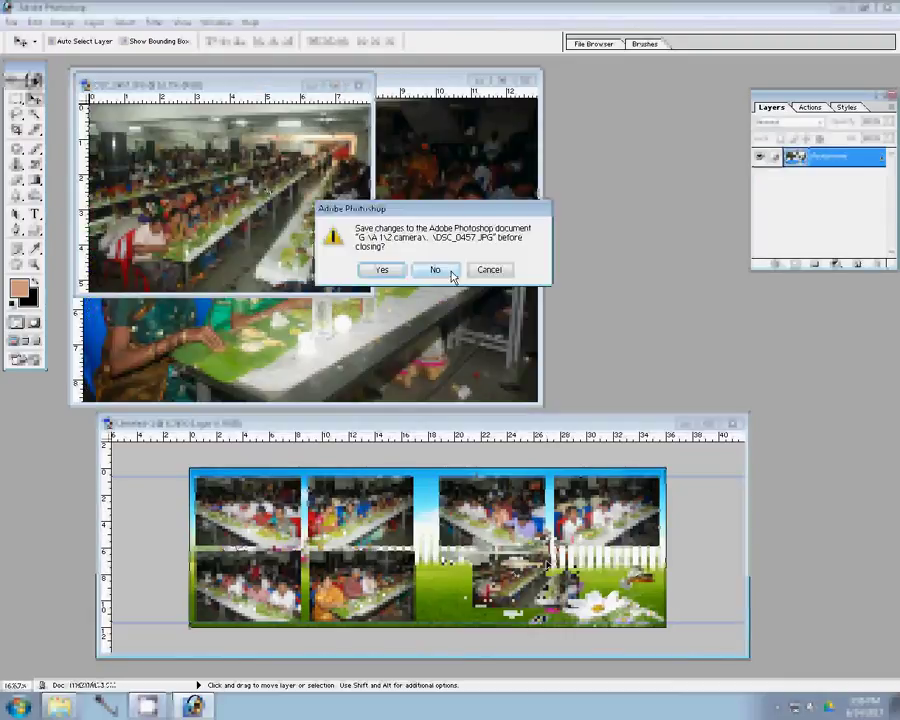
{"action": "left_click", "coordinate": [452, 275]}
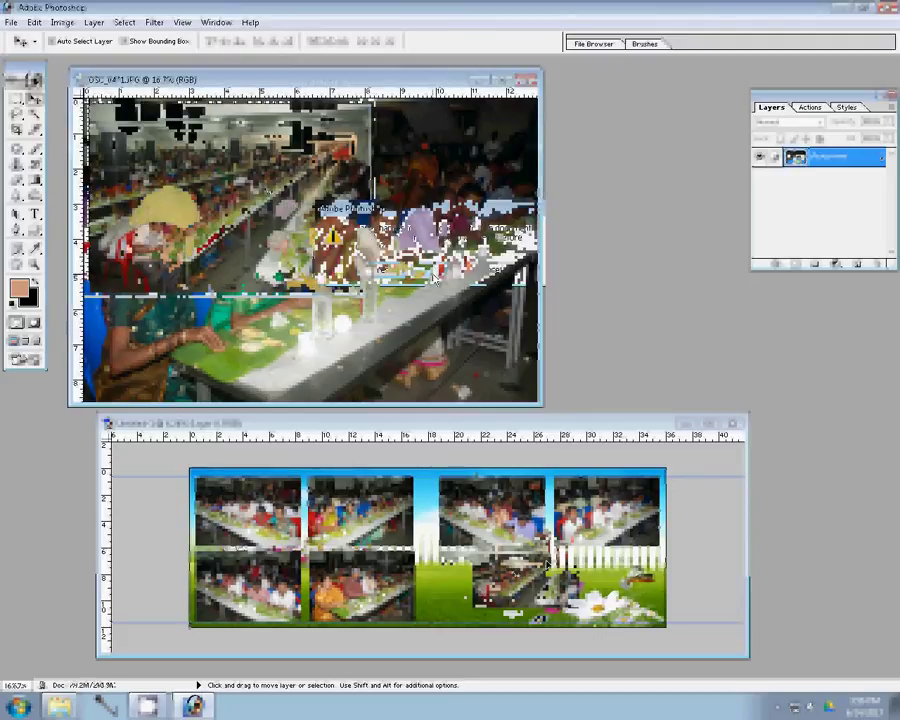
Confirm the last photo's size, hide the sky-and-grass Layer 1, and close the source unsaved.
{"action": "key", "text": "ctrl+alt+i"}
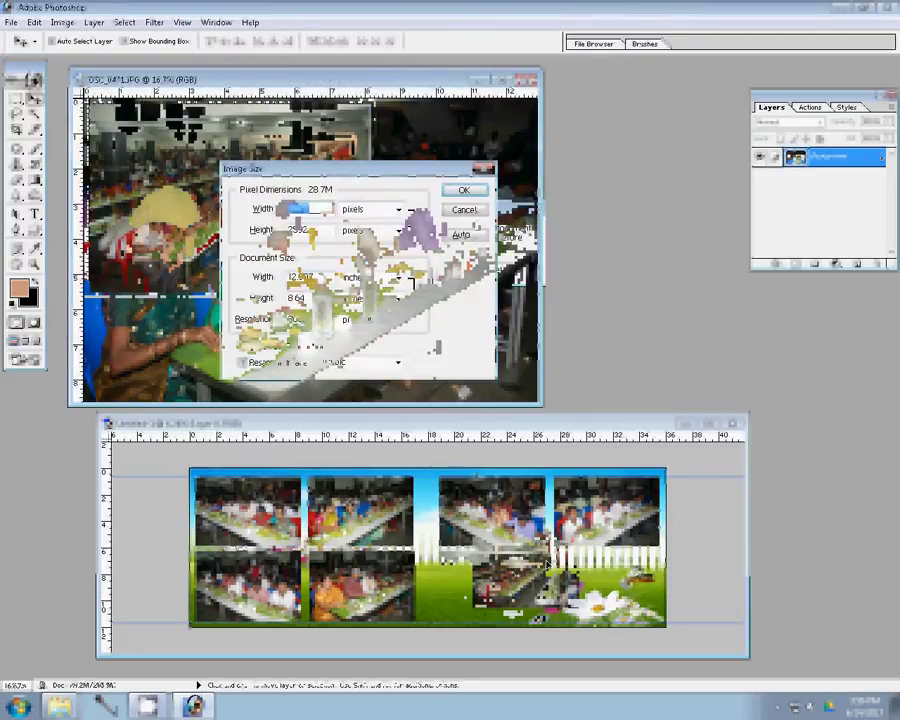
{"action": "key", "text": "Return"}
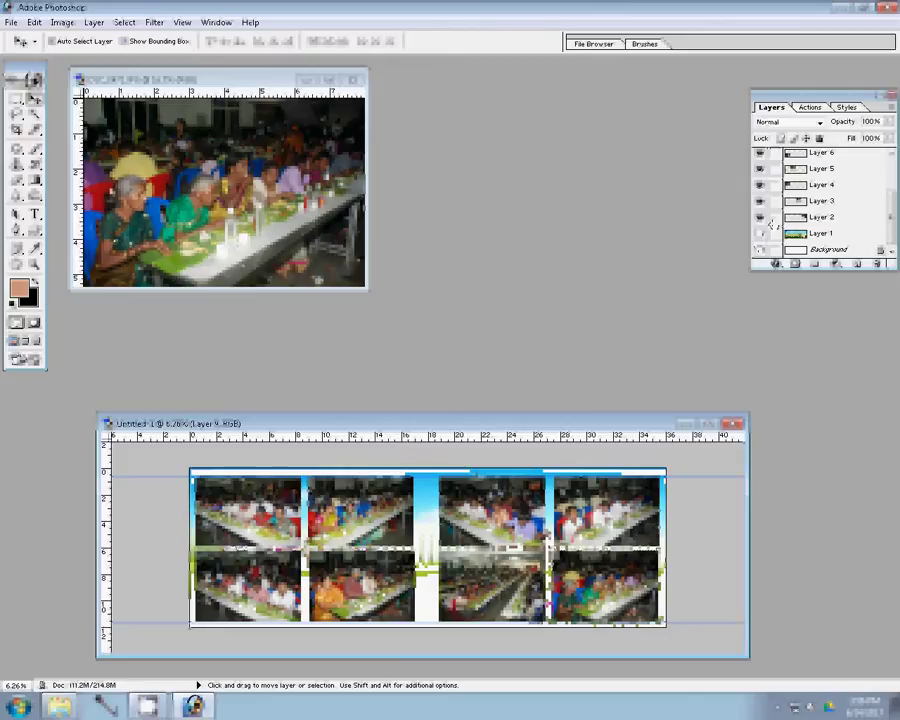
{"action": "left_click", "coordinate": [760, 233]}
{"action": "key", "text": "ctrl+w"}
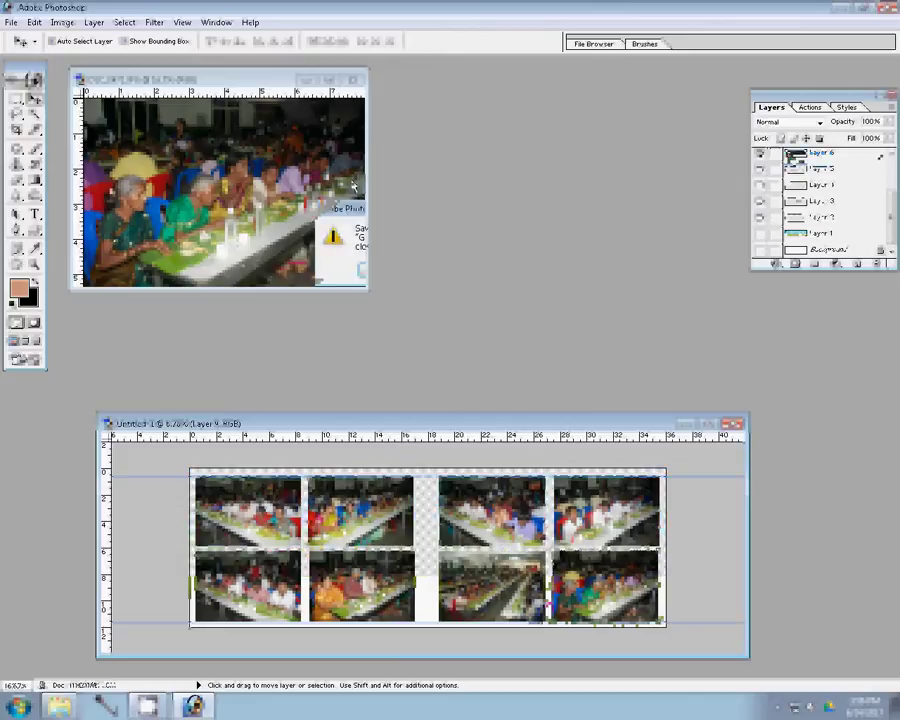
{"action": "key", "text": "n"}
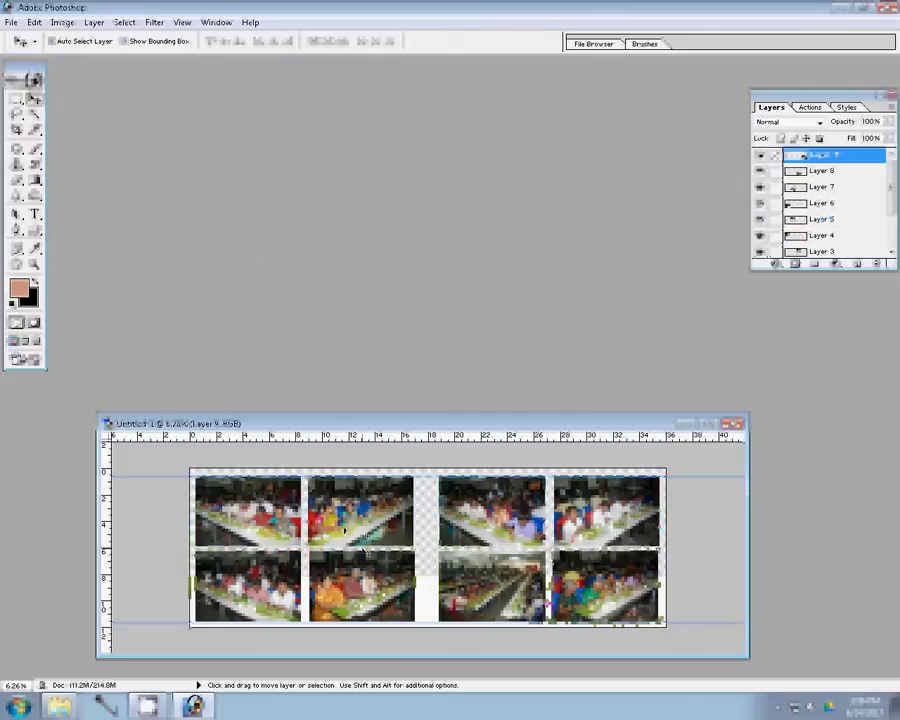
Select photo layer Layer 5 to begin merging the eight photo layers.
{"action": "left_click", "coordinate": [316, 494], "text": "ctrl"}
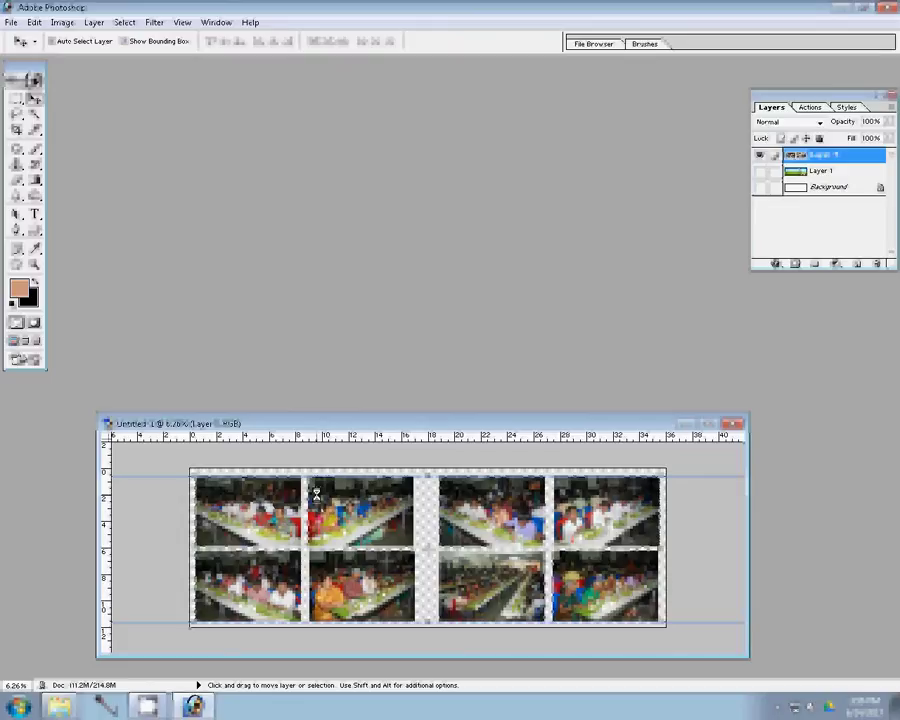
Give the merged photo layer a 22 px Stroke effect with Pattern fill type.
{"action": "left_click", "coordinate": [778, 263]}
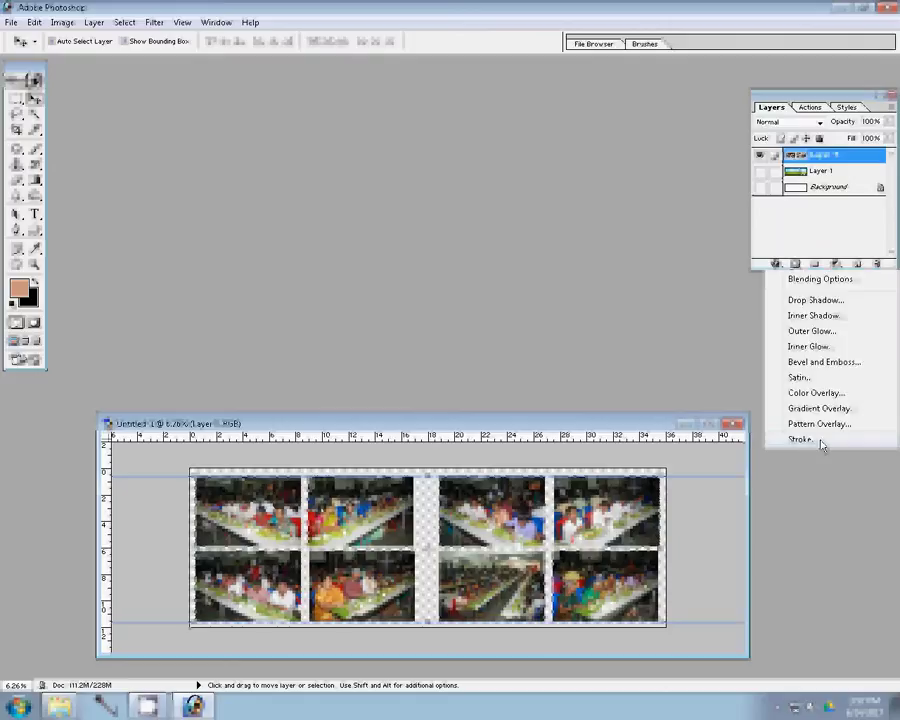
{"action": "left_click", "coordinate": [818, 441]}
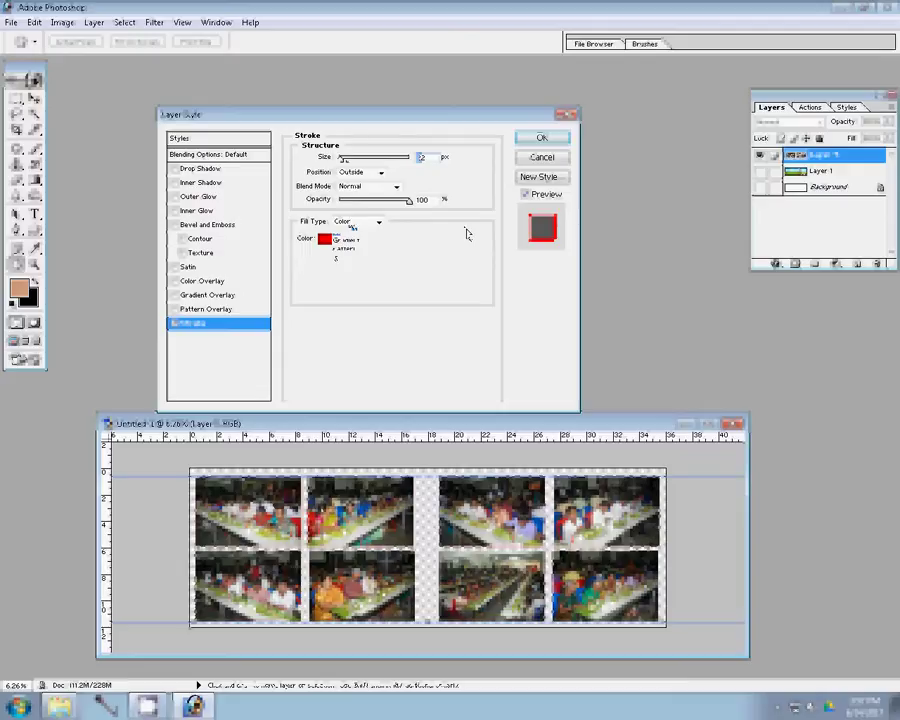
{"action": "left_click", "coordinate": [370, 221]}
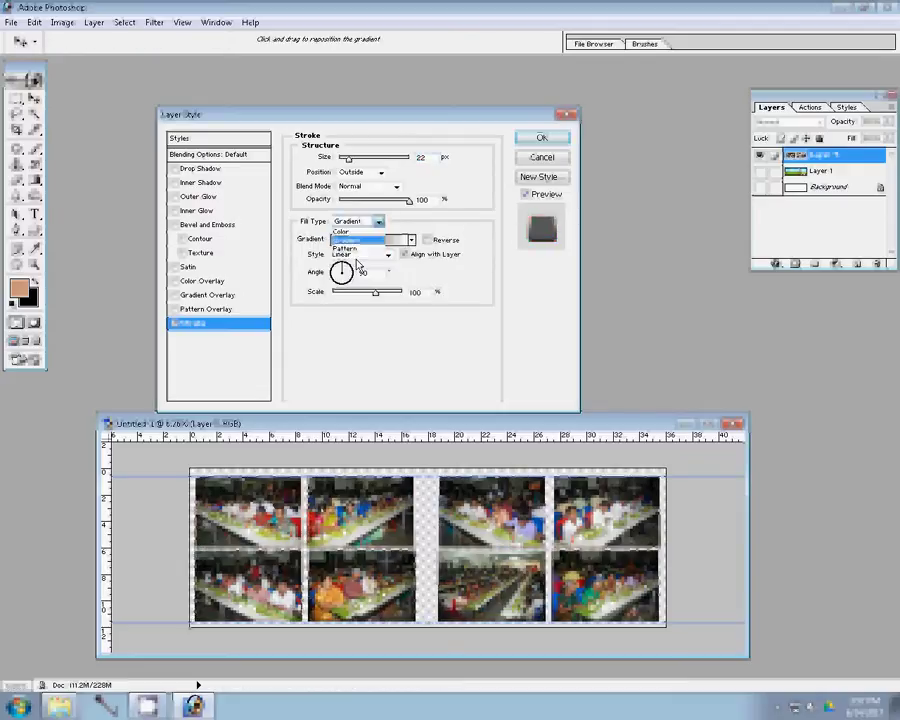
{"action": "left_click", "coordinate": [346, 248]}
{"action": "left_click", "coordinate": [356, 258]}
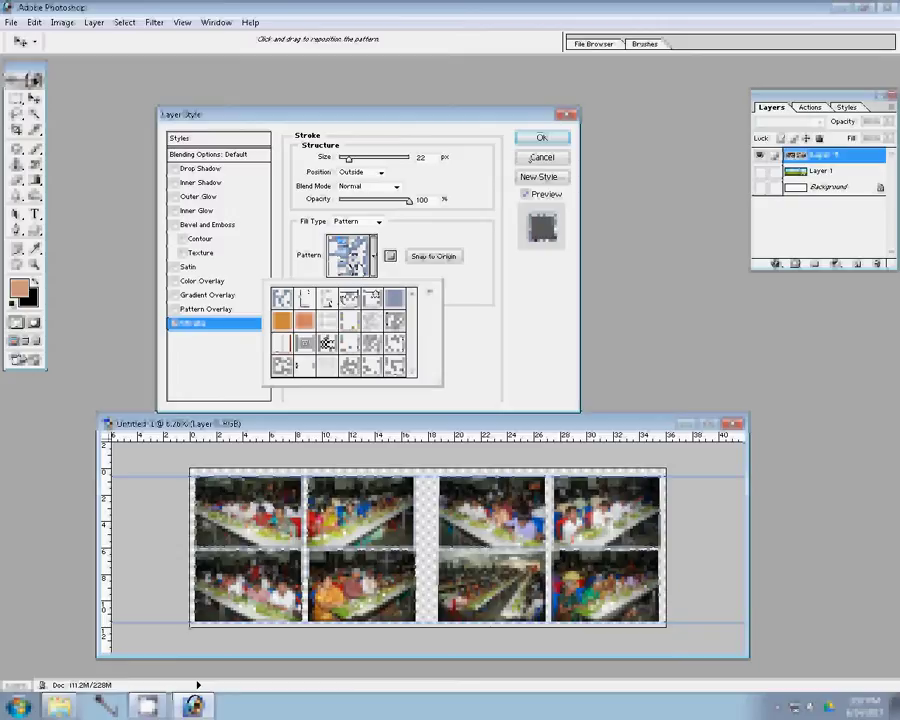
{"action": "left_click", "coordinate": [541, 137]}
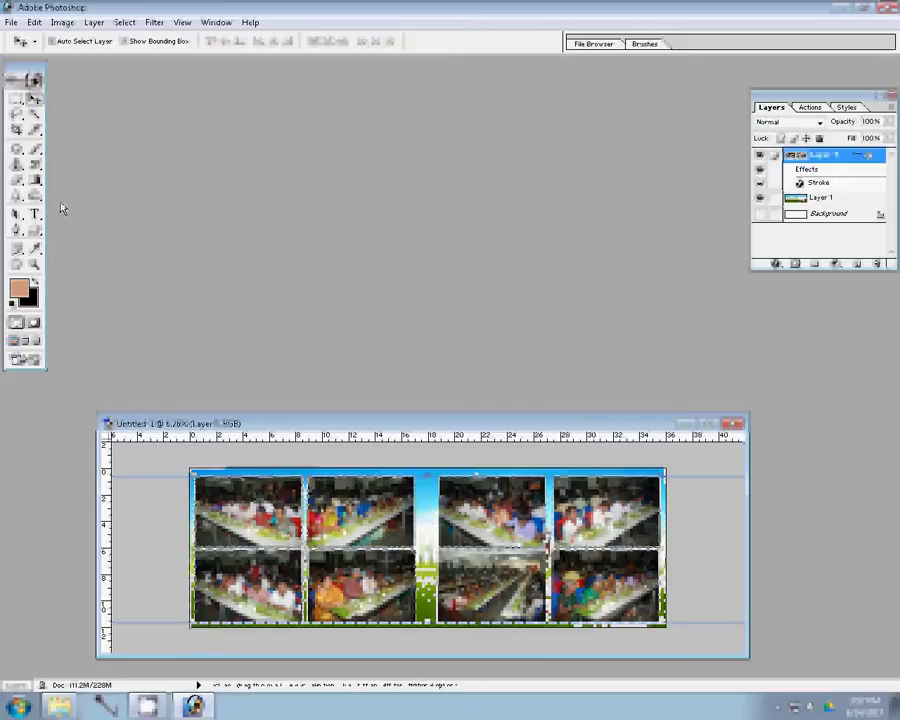
Save the album page as a Photoshop PSD named 77 in the 00 folder.
{"action": "left_click", "coordinate": [10, 24]}
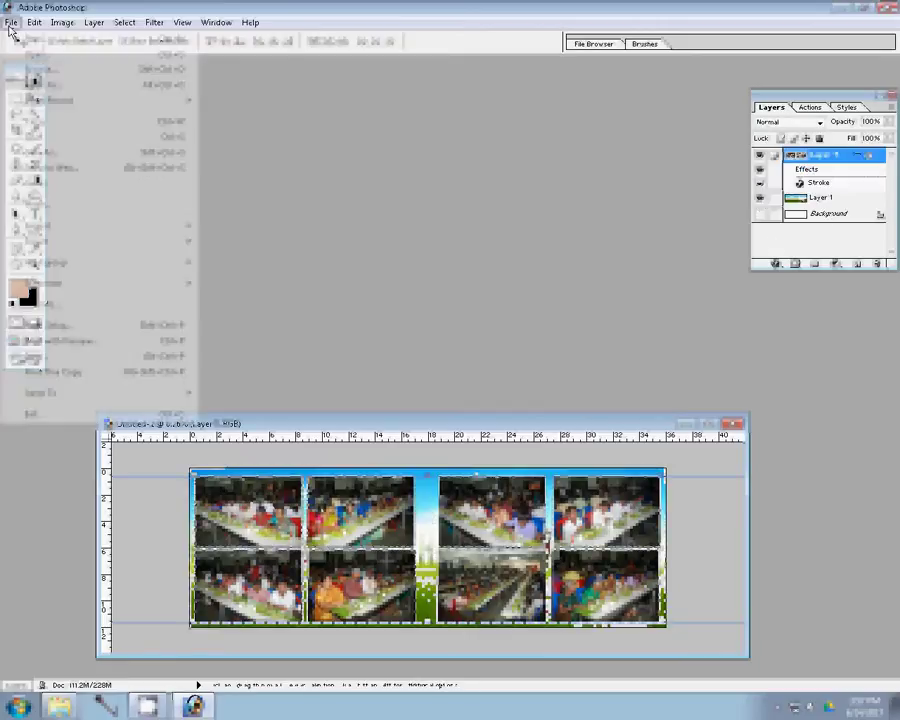
{"action": "left_click", "coordinate": [40, 152]}
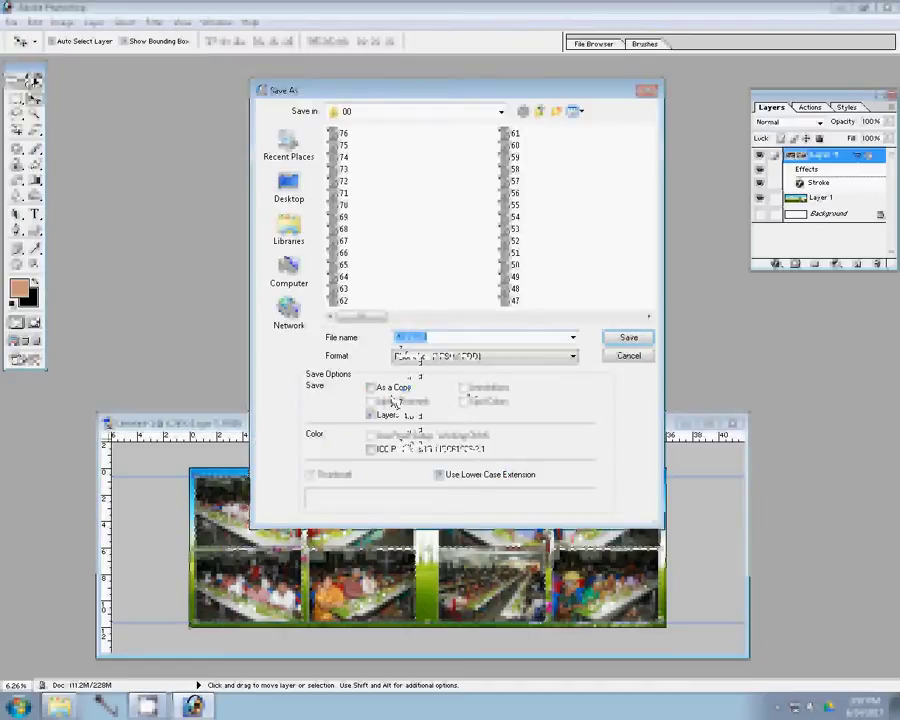
{"action": "type", "text": "77"}
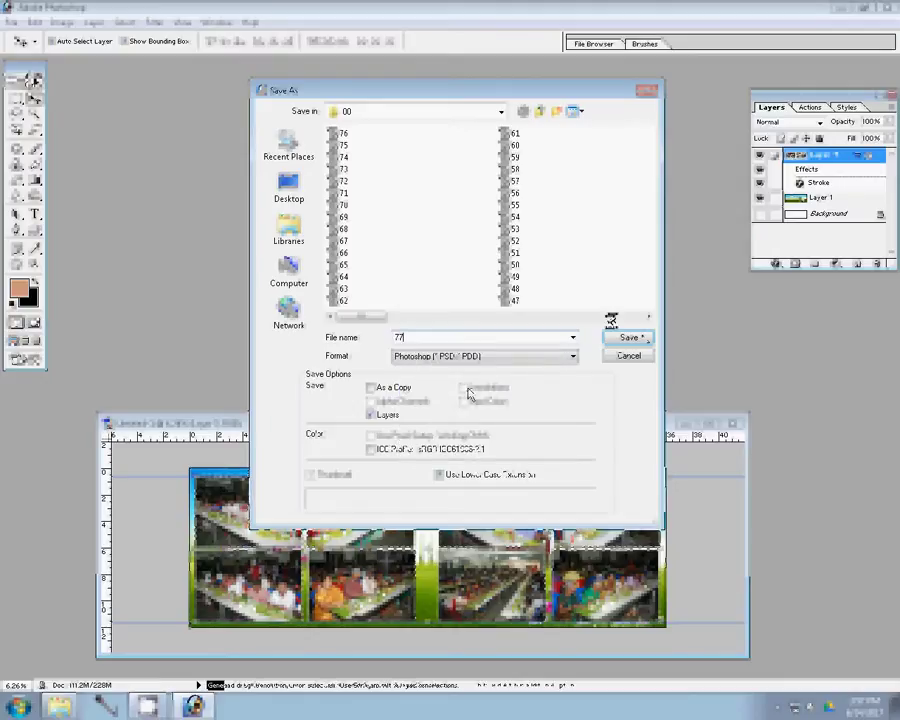
{"action": "left_click", "coordinate": [628, 337]}
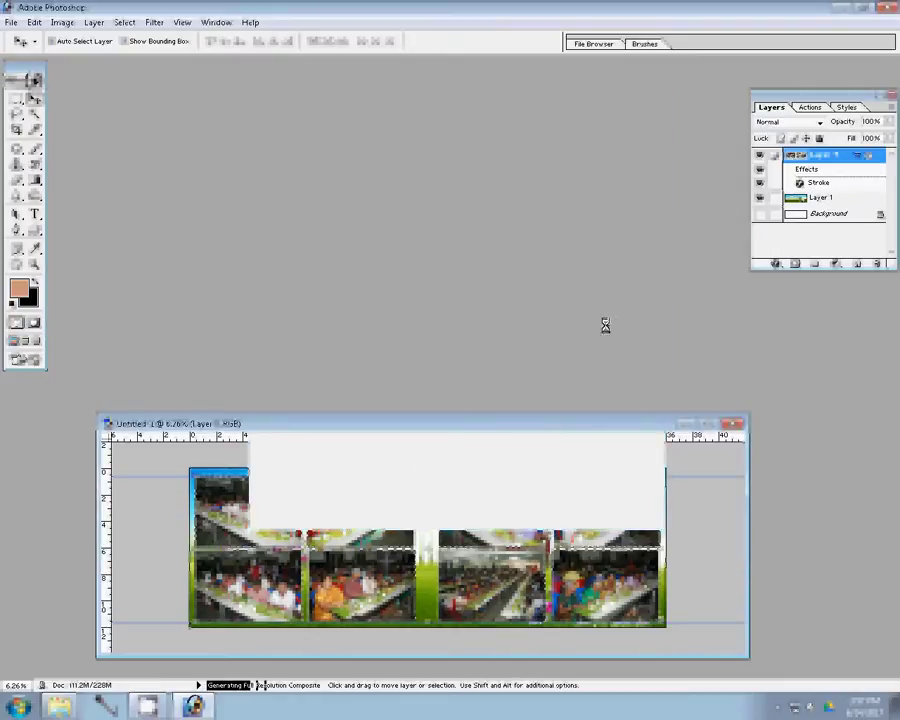